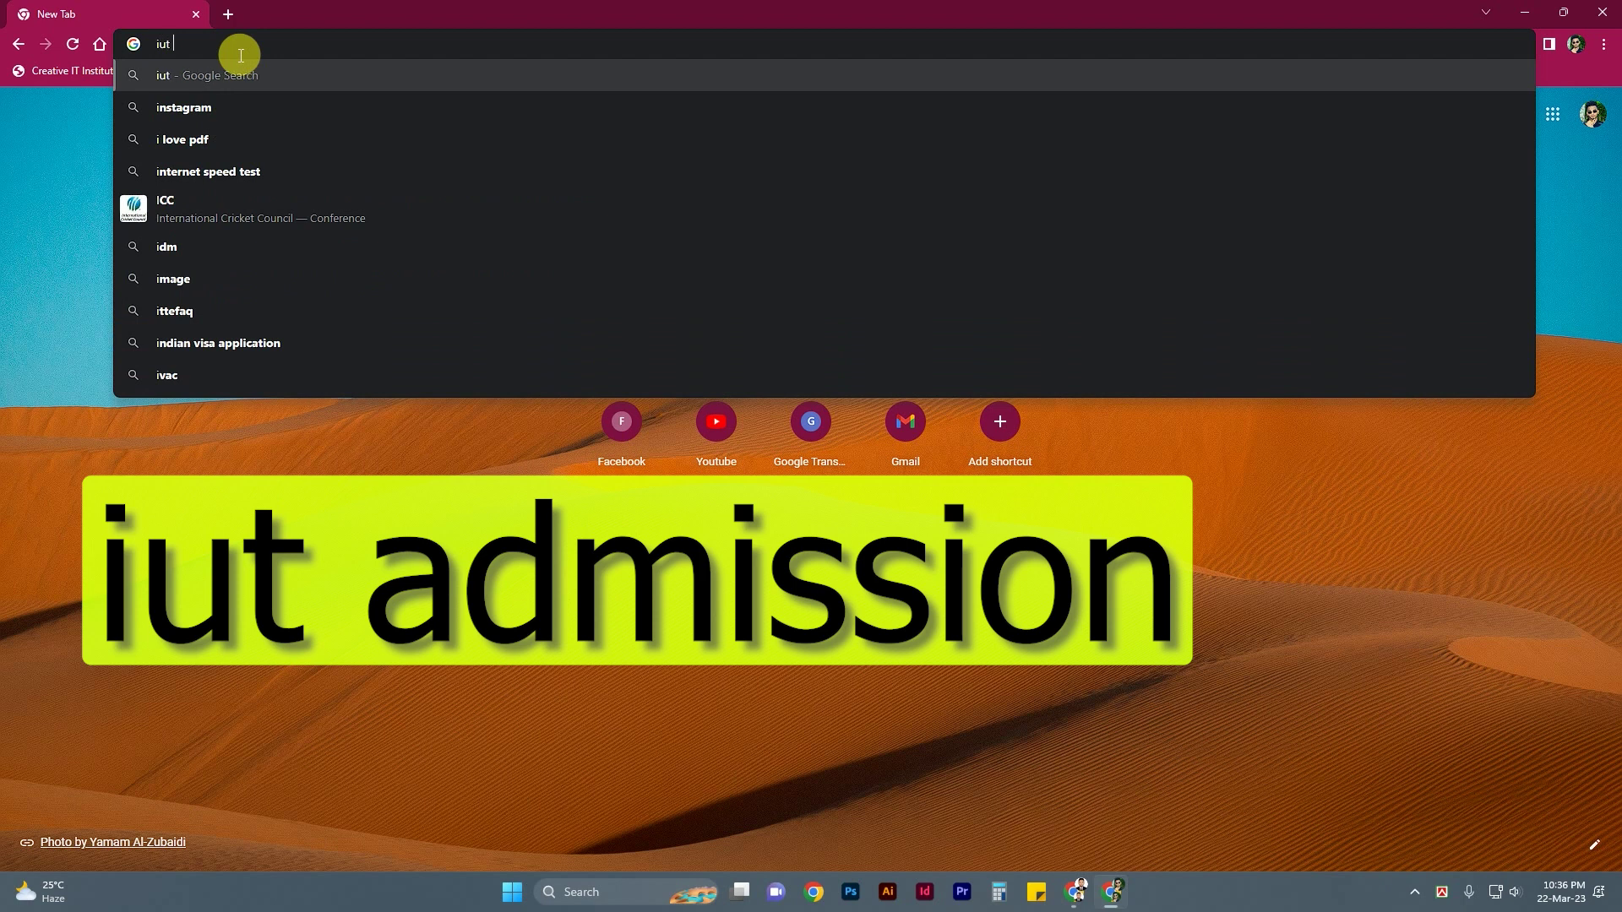
- Search Google for 'iut admission' and open the IUT Admission Portal result
{"action": "type", "text": "mission"}
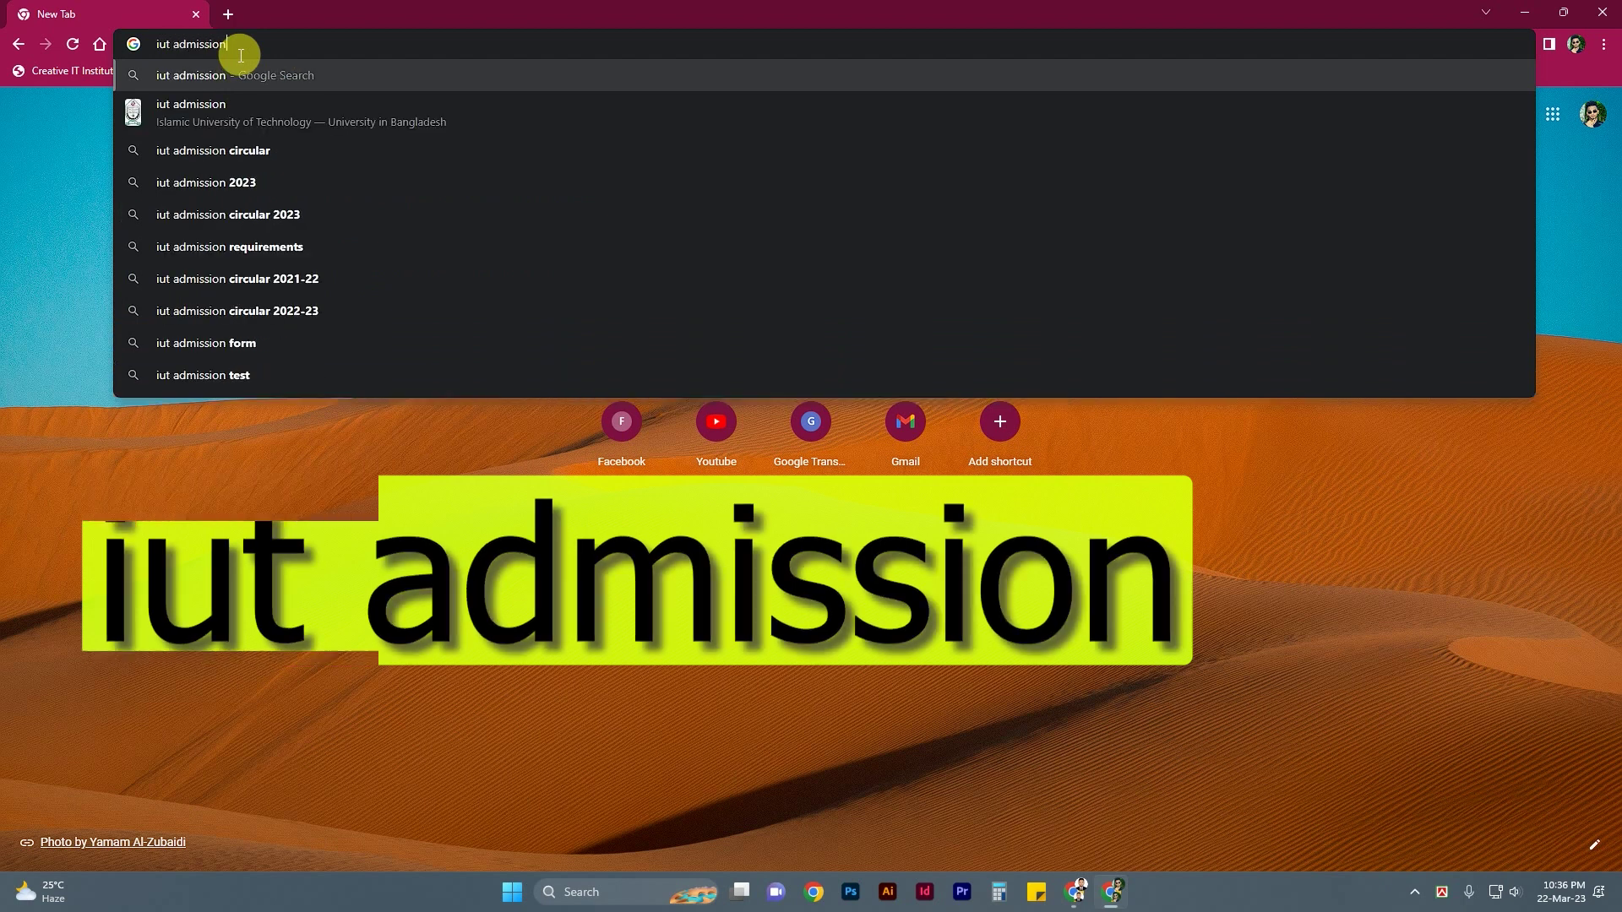
{"action": "key", "text": "Return"}
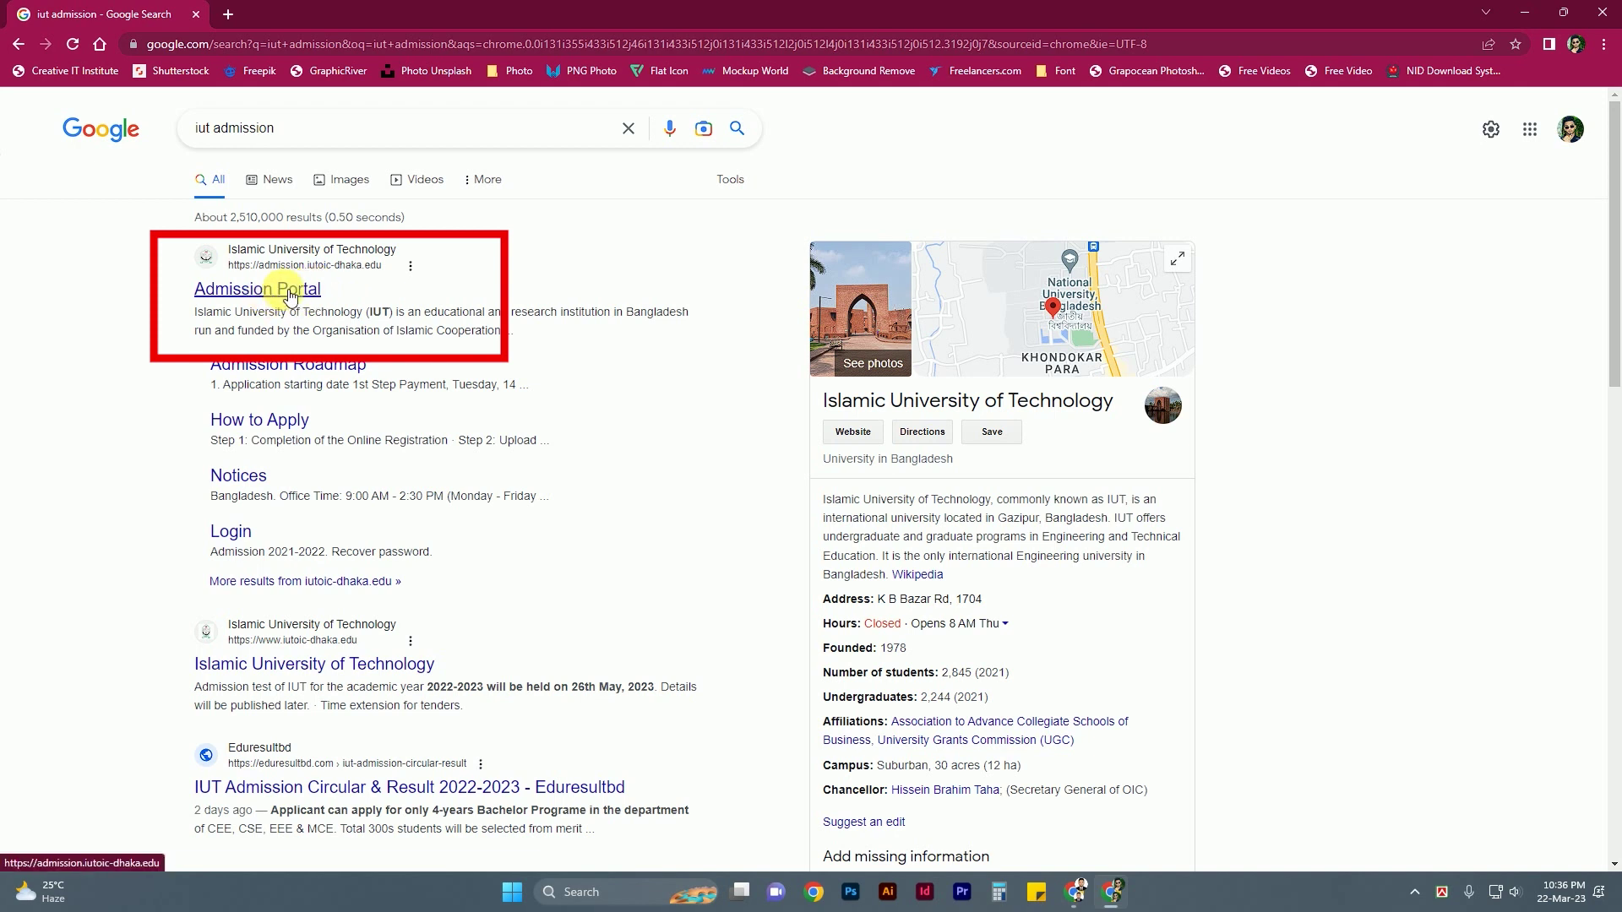
{"action": "left_click", "coordinate": [289, 295]}
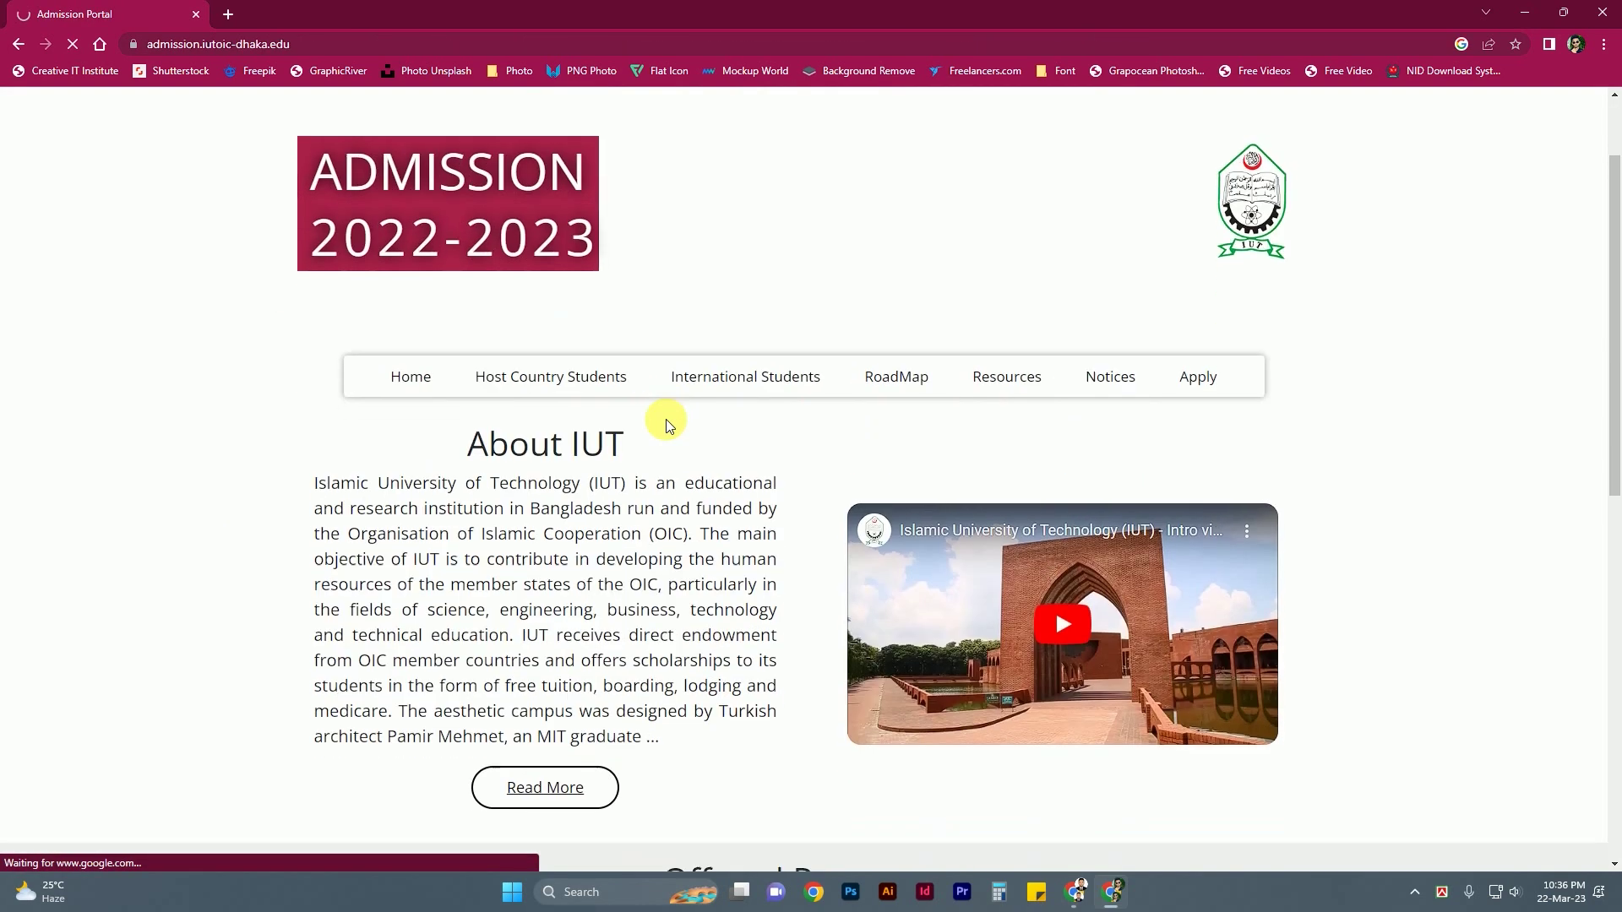
{"action": "scroll", "coordinate": [666, 419], "scroll_direction": "down", "scroll_amount": 3}
{"action": "scroll", "coordinate": [717, 409], "scroll_direction": "up", "scroll_amount": 1}
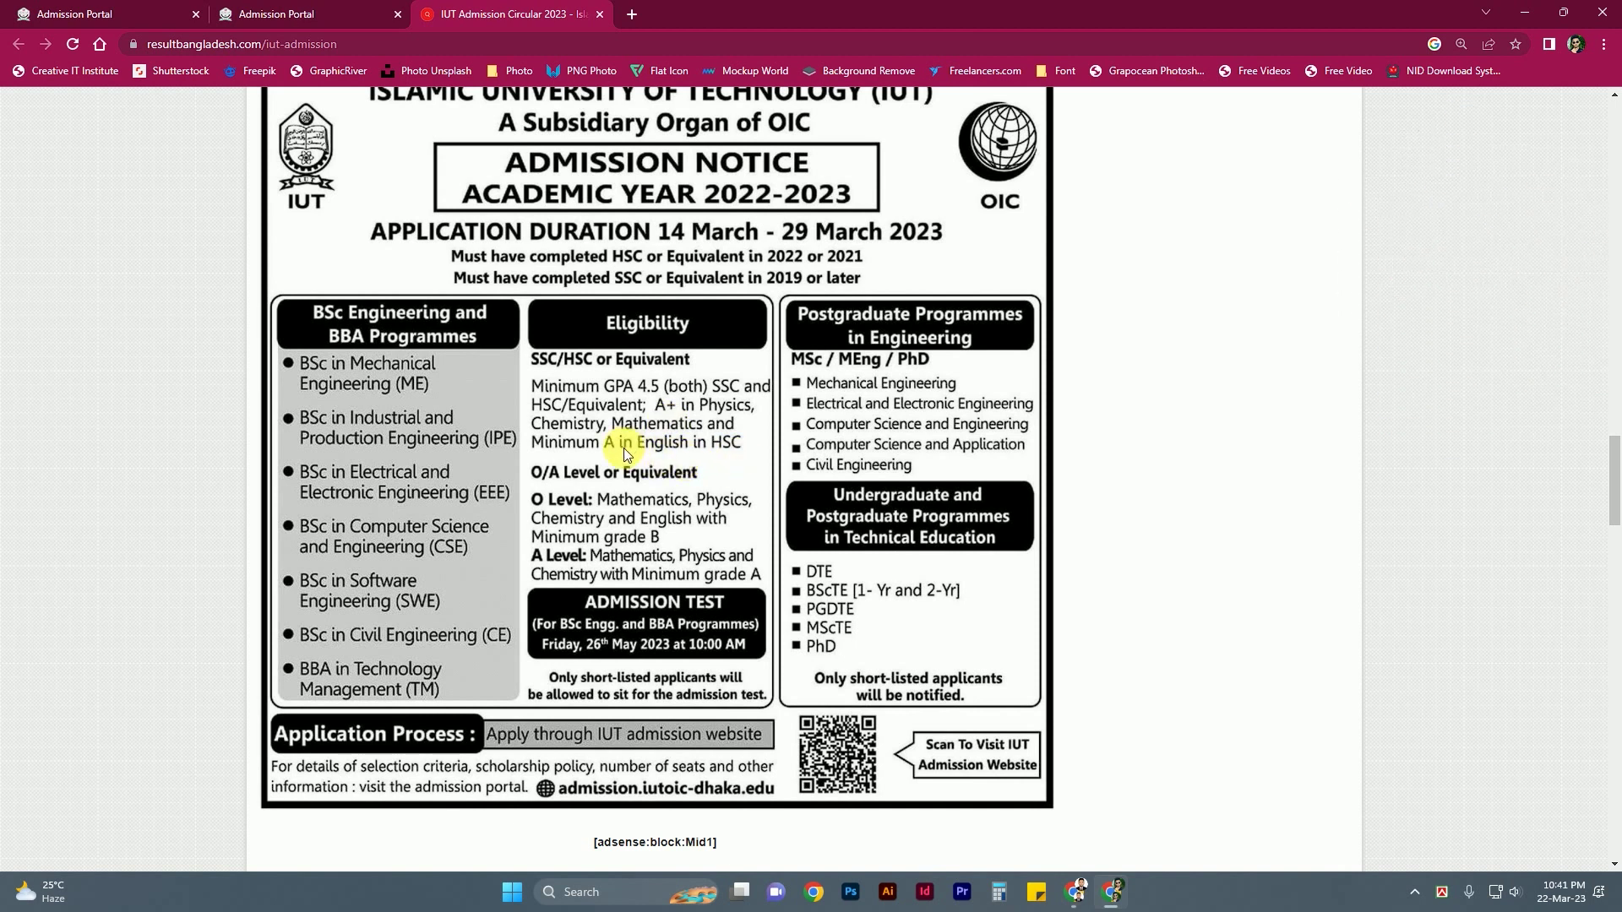
- Go back to the admission portal tab and open the online application page
{"action": "key", "text": "ctrl+shift+Tab"}
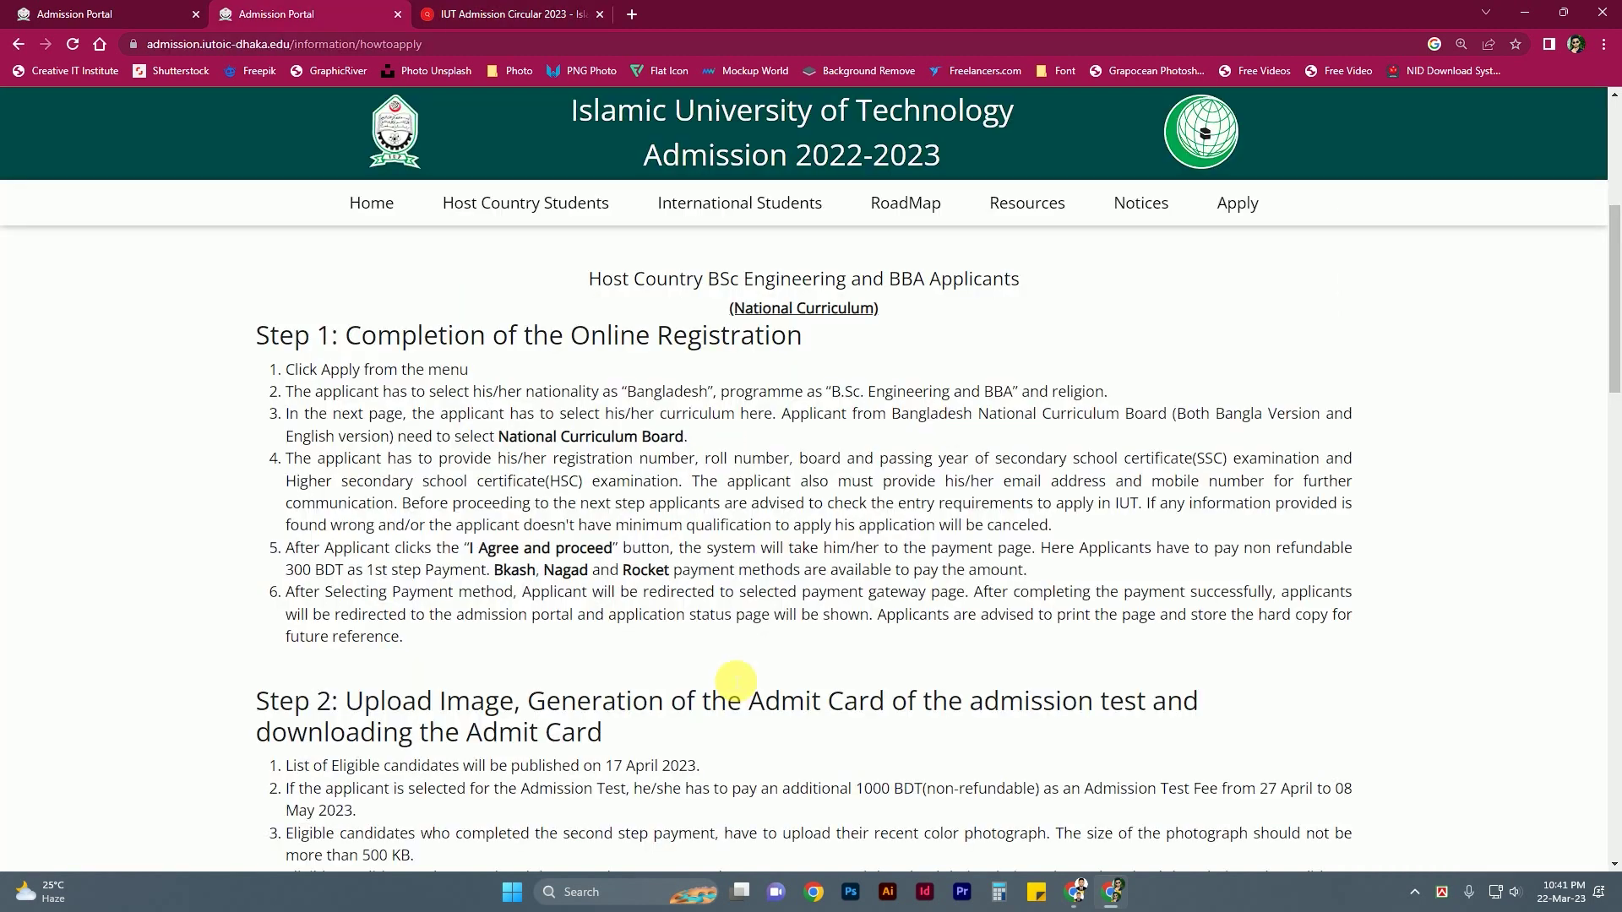
{"action": "scroll", "coordinate": [735, 680], "scroll_direction": "up", "scroll_amount": 5}
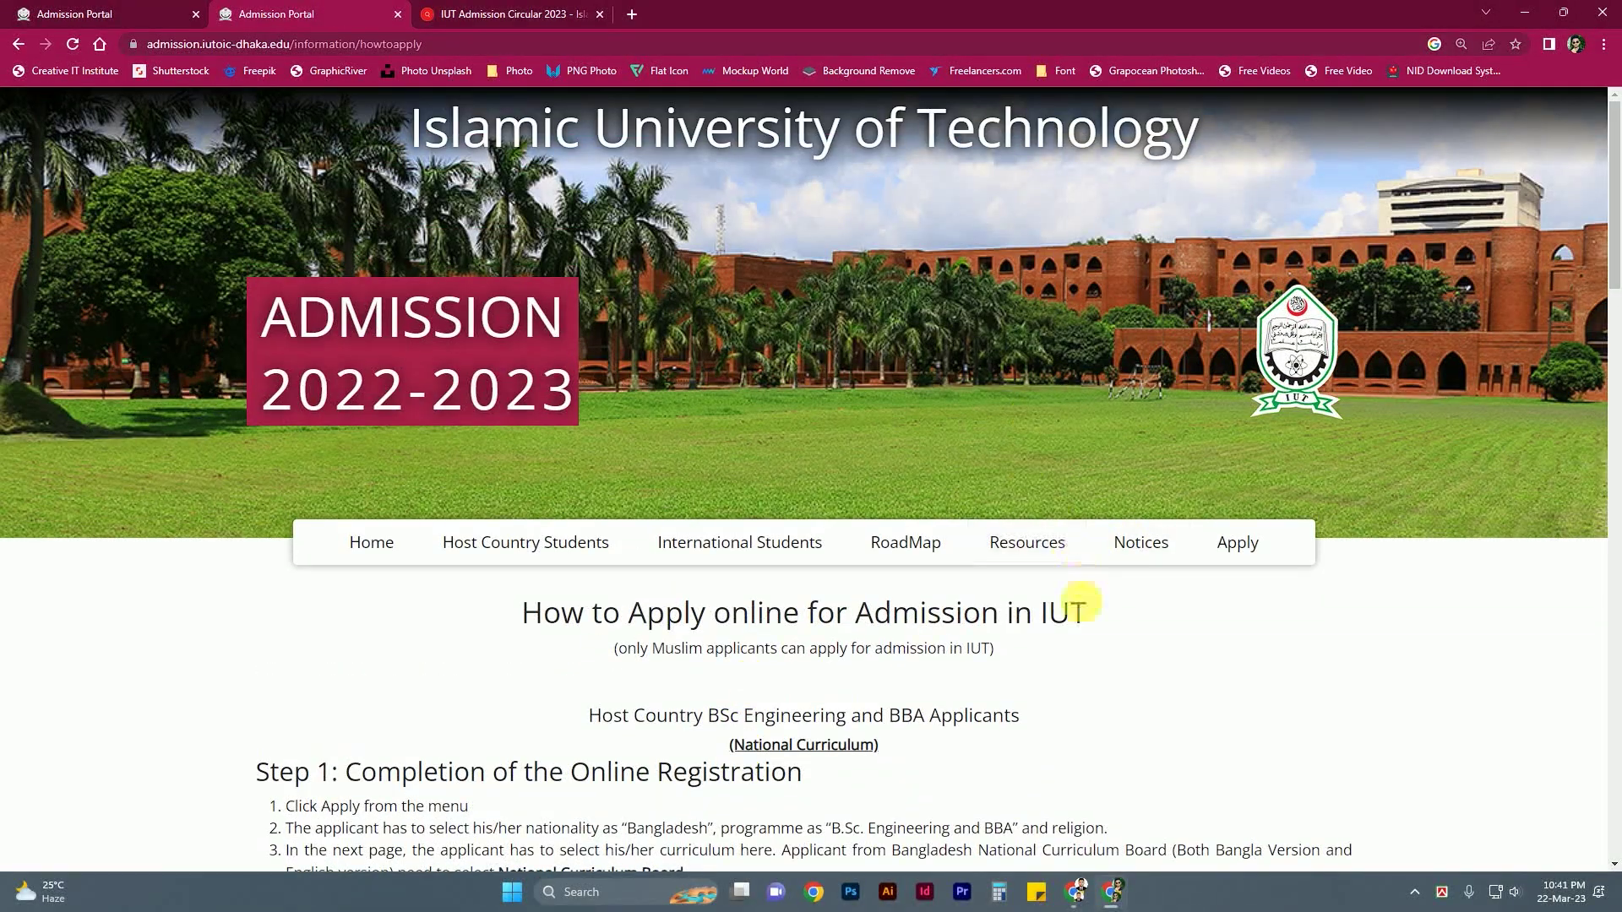
{"action": "left_click", "coordinate": [1240, 542]}
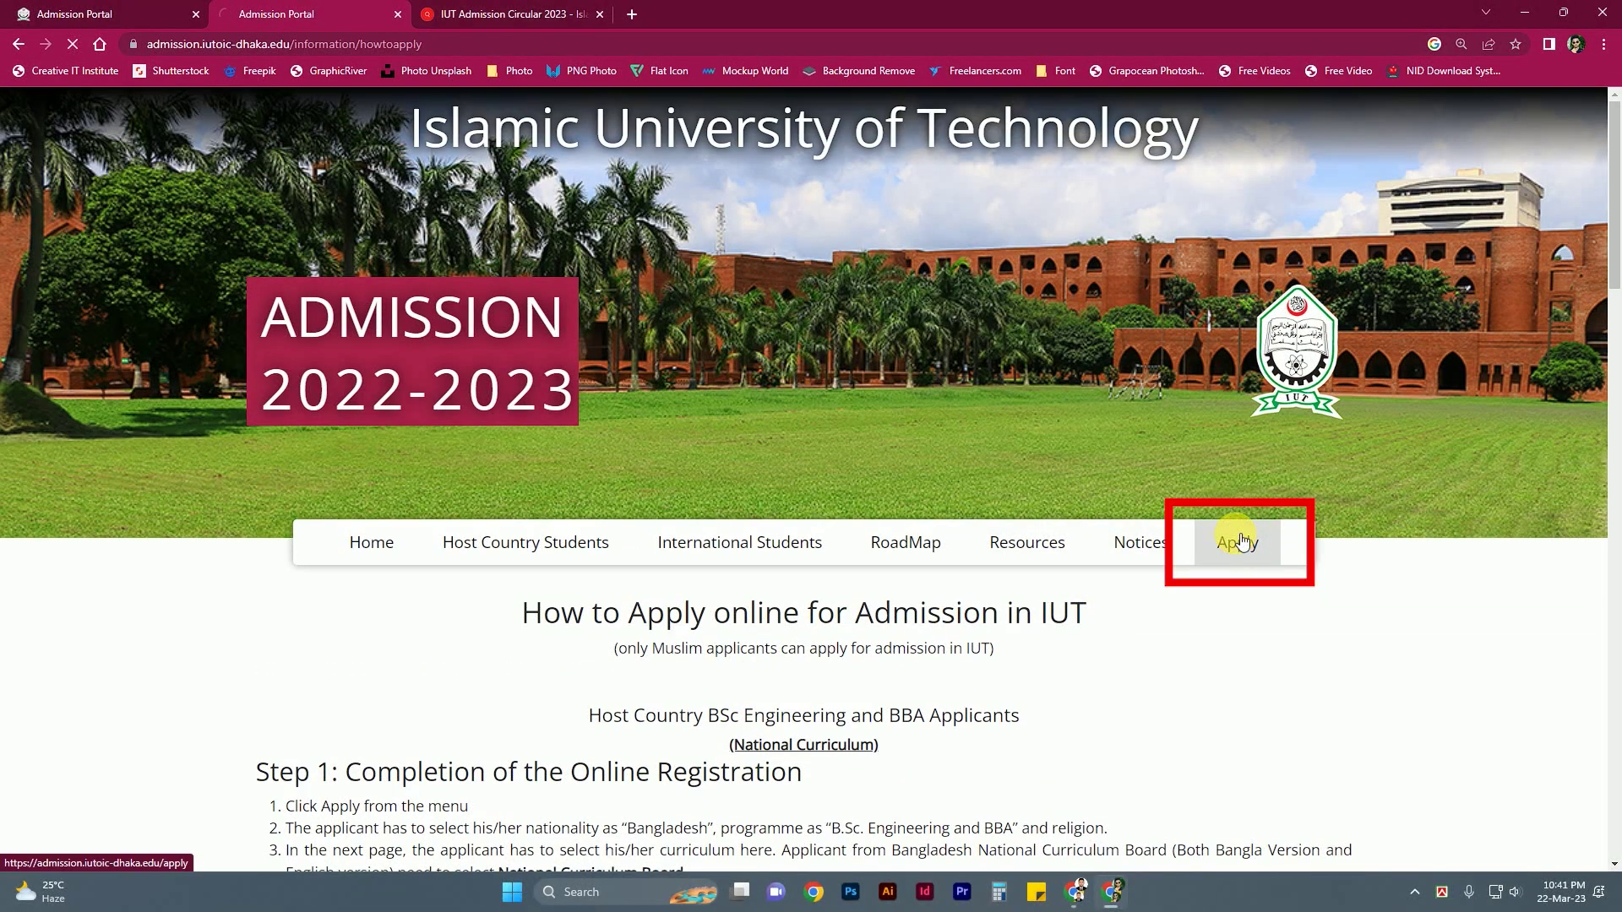
{"action": "scroll", "coordinate": [929, 524], "scroll_direction": "down", "scroll_amount": 2}
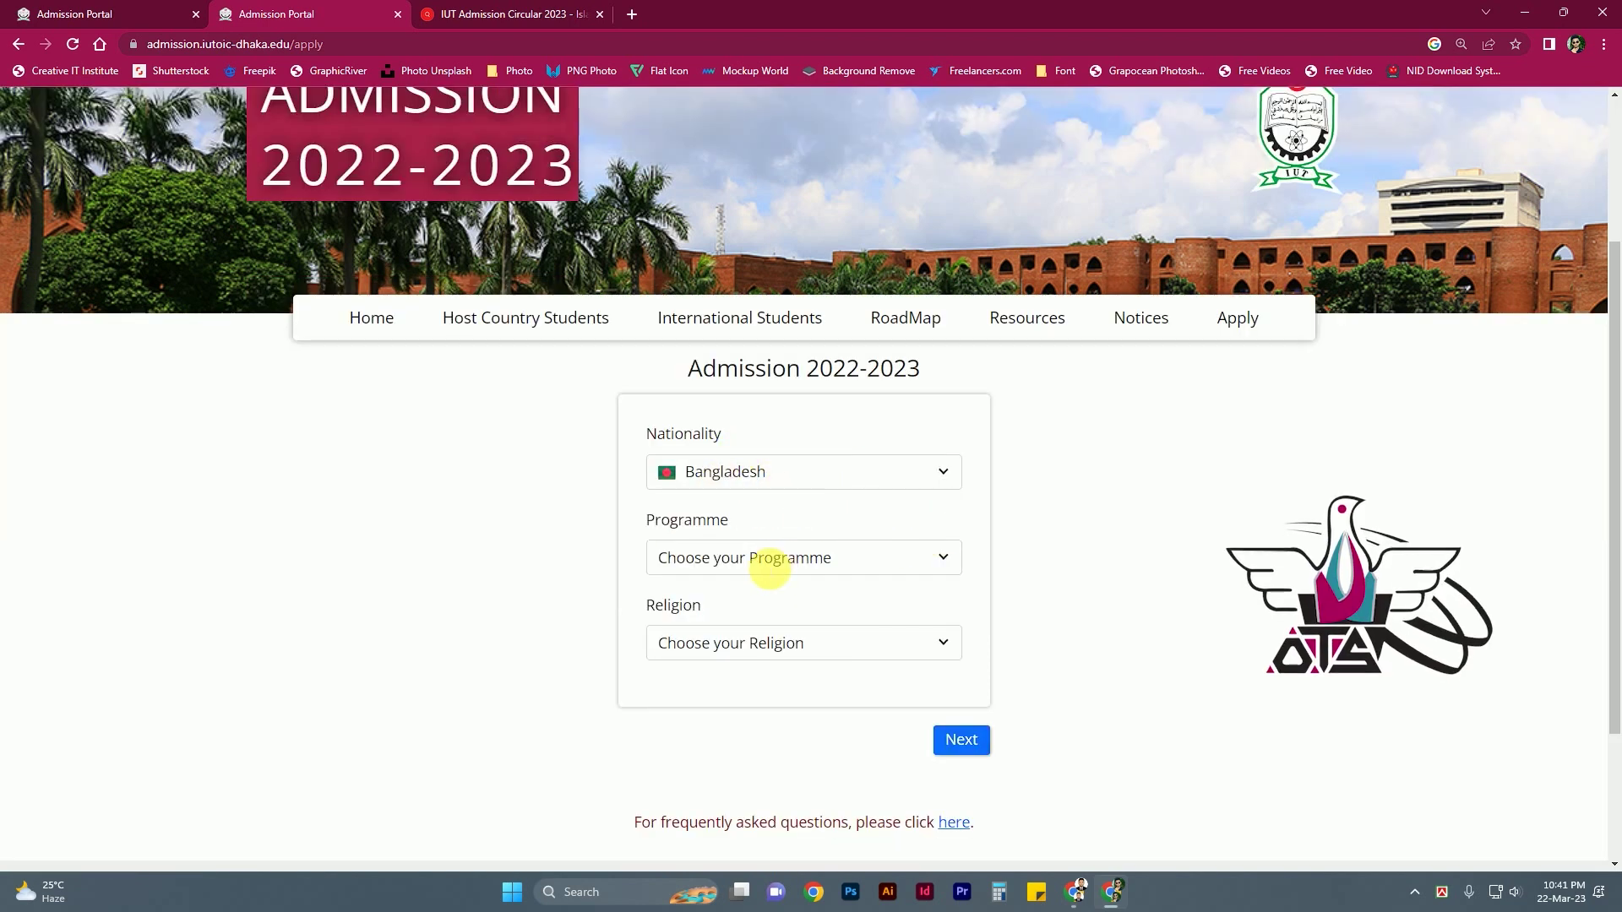
- Choose programme B.Sc. Engineering & BBA and religion Islam, then continue
{"action": "left_click", "coordinate": [782, 562]}
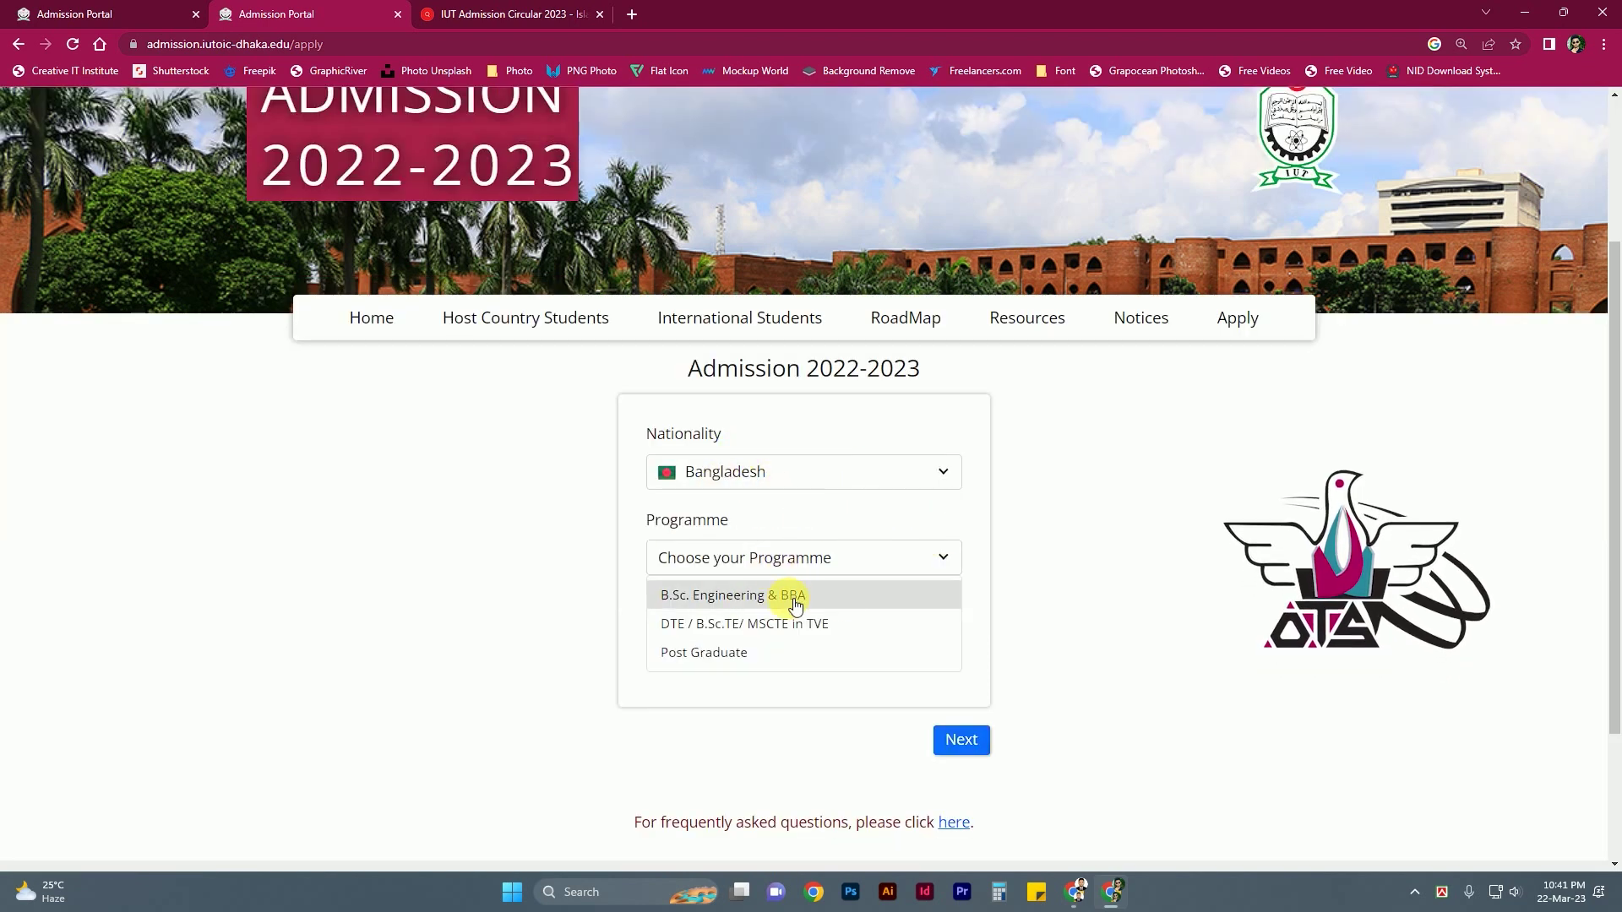
{"action": "left_click", "coordinate": [859, 596]}
{"action": "scroll", "coordinate": [1069, 610], "scroll_direction": "down", "scroll_amount": 1}
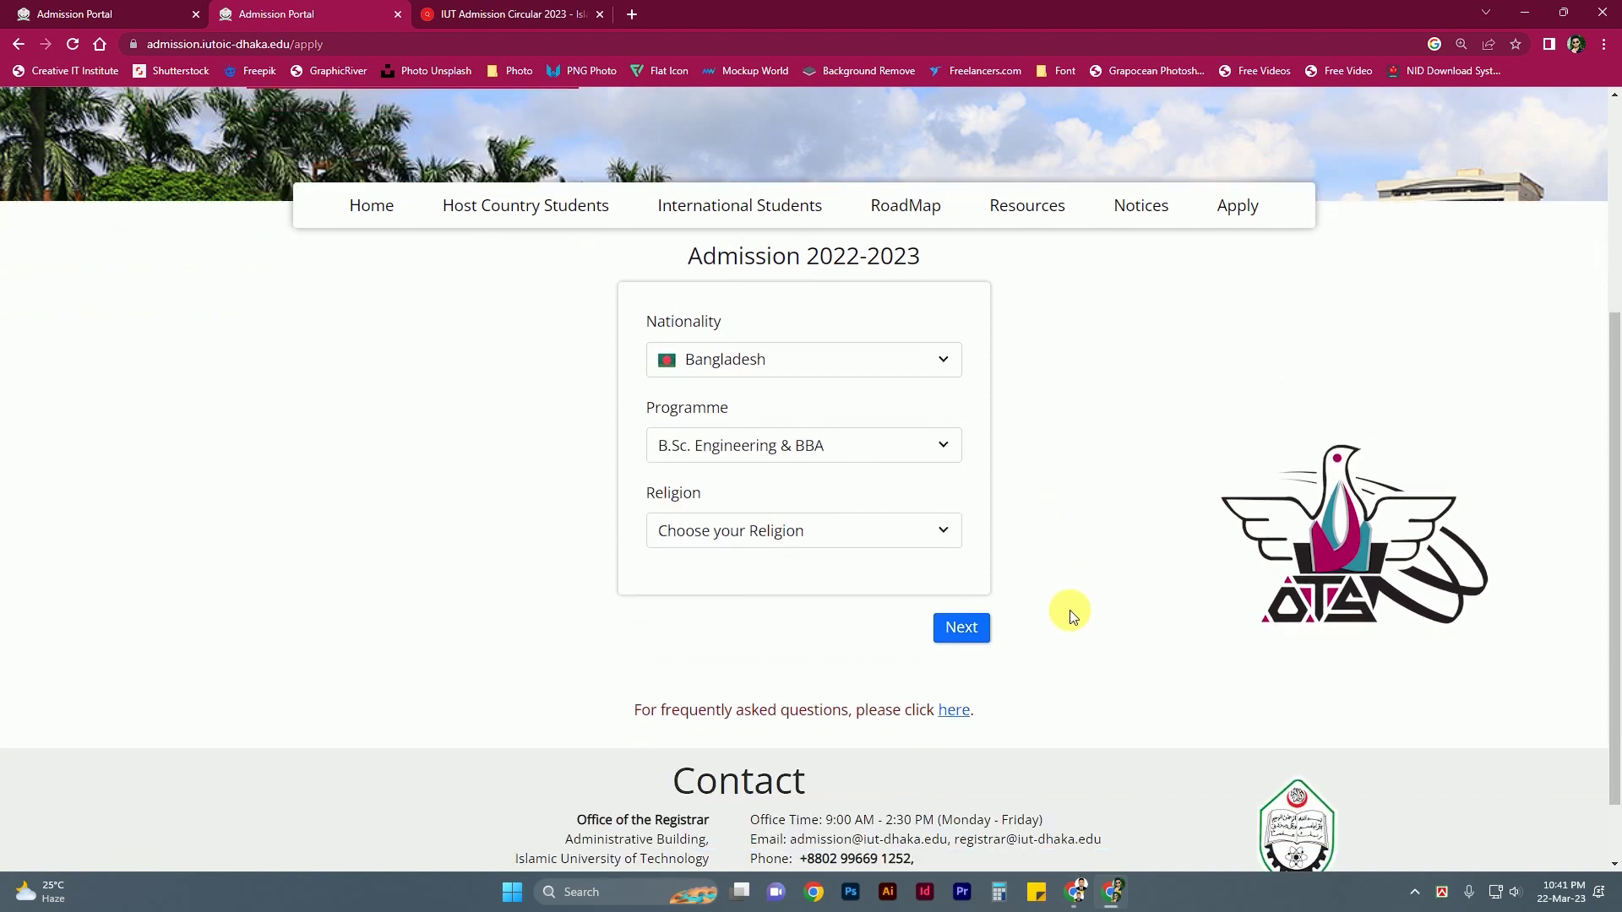
{"action": "left_click", "coordinate": [726, 532]}
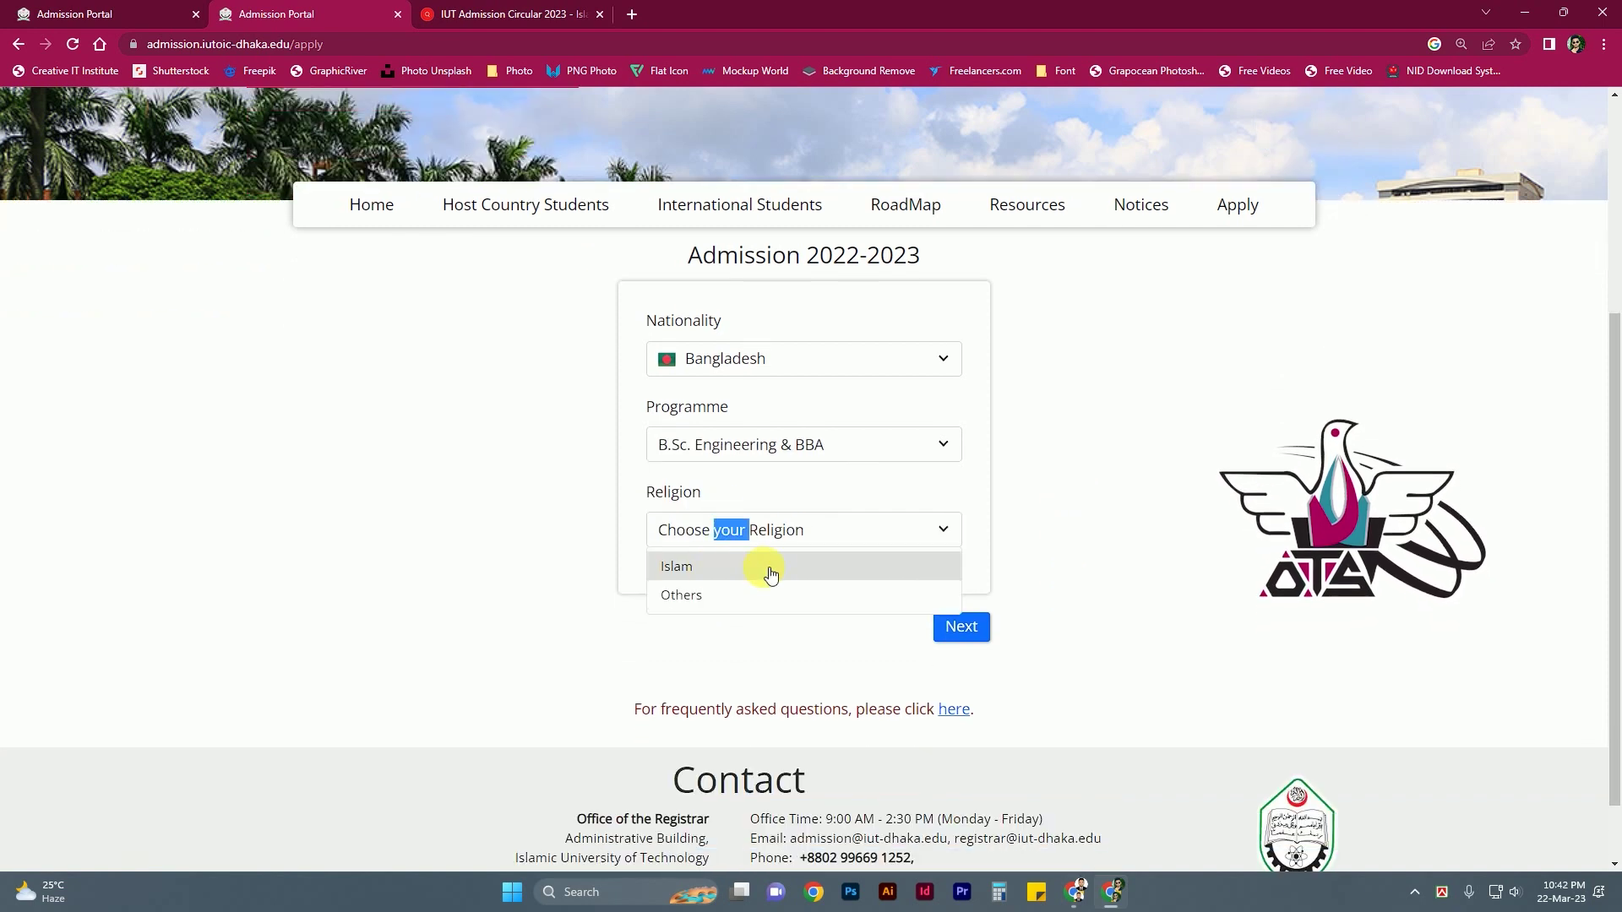
{"action": "left_click", "coordinate": [743, 568]}
{"action": "left_click", "coordinate": [961, 627]}
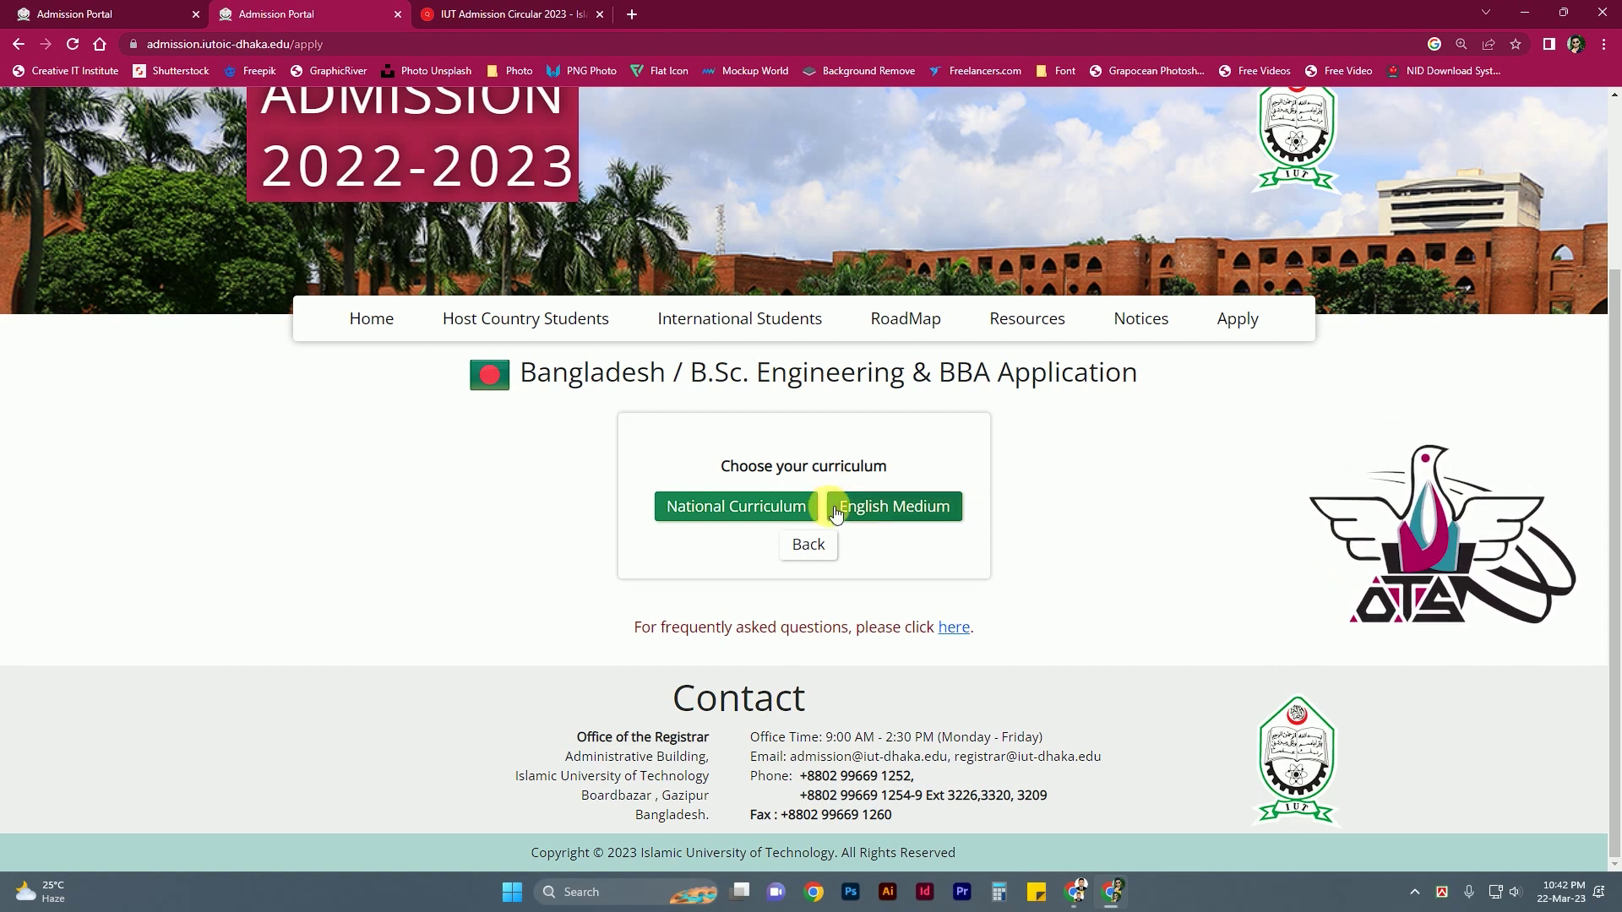
- Apply under the National Curriculum with SSC roll, board Dhaka and passing year 2019
{"action": "left_click", "coordinate": [735, 507]}
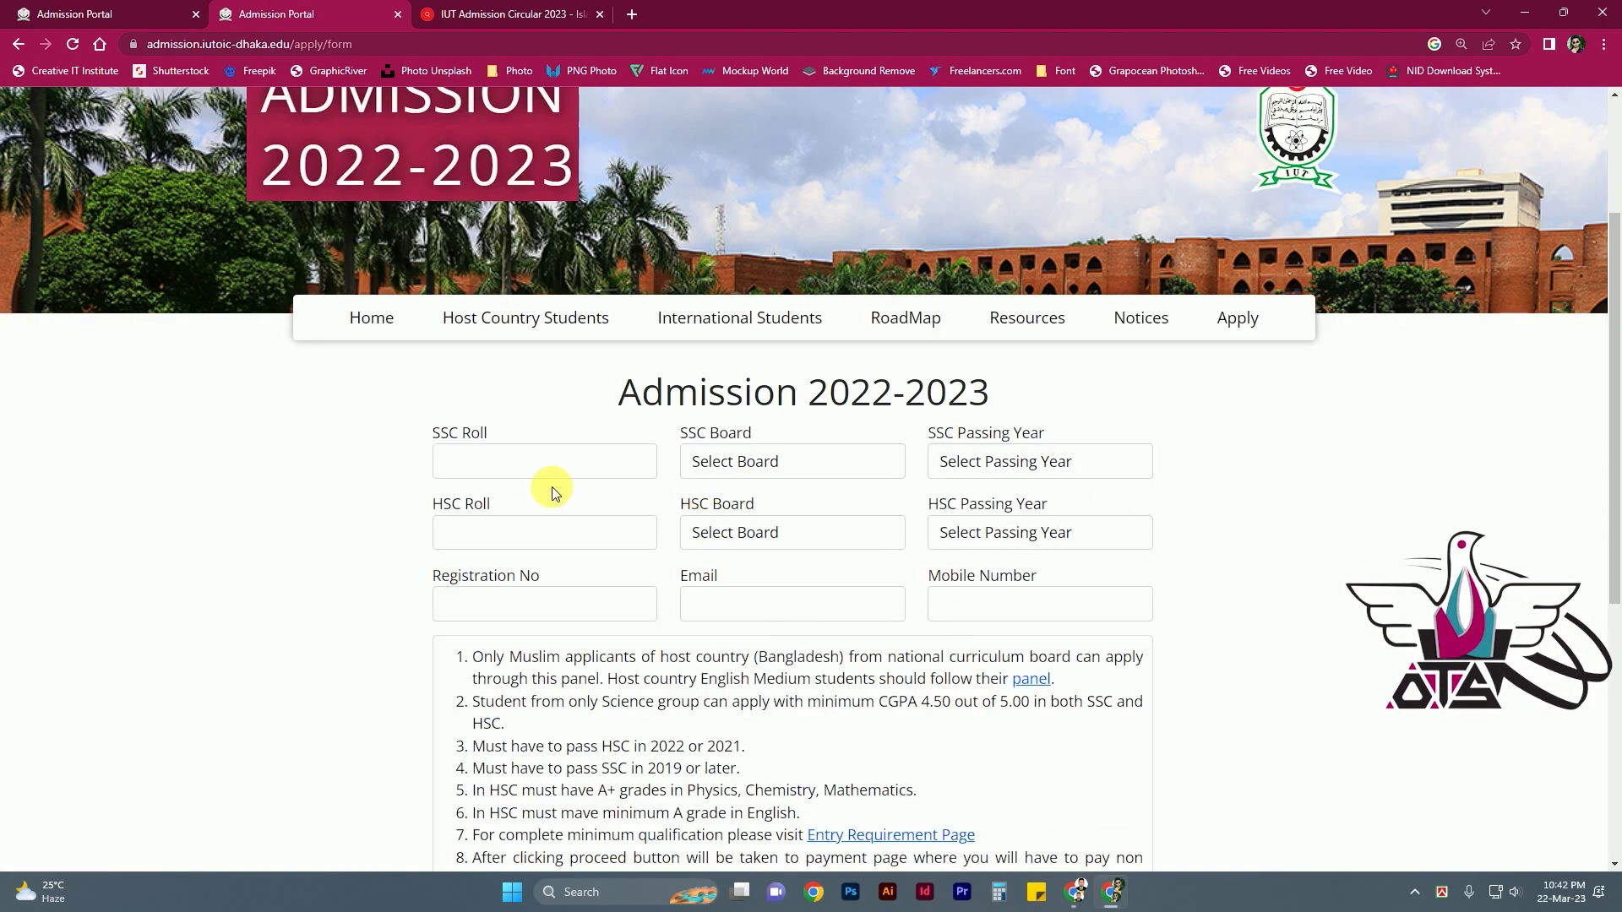
{"action": "left_click", "coordinate": [510, 467]}
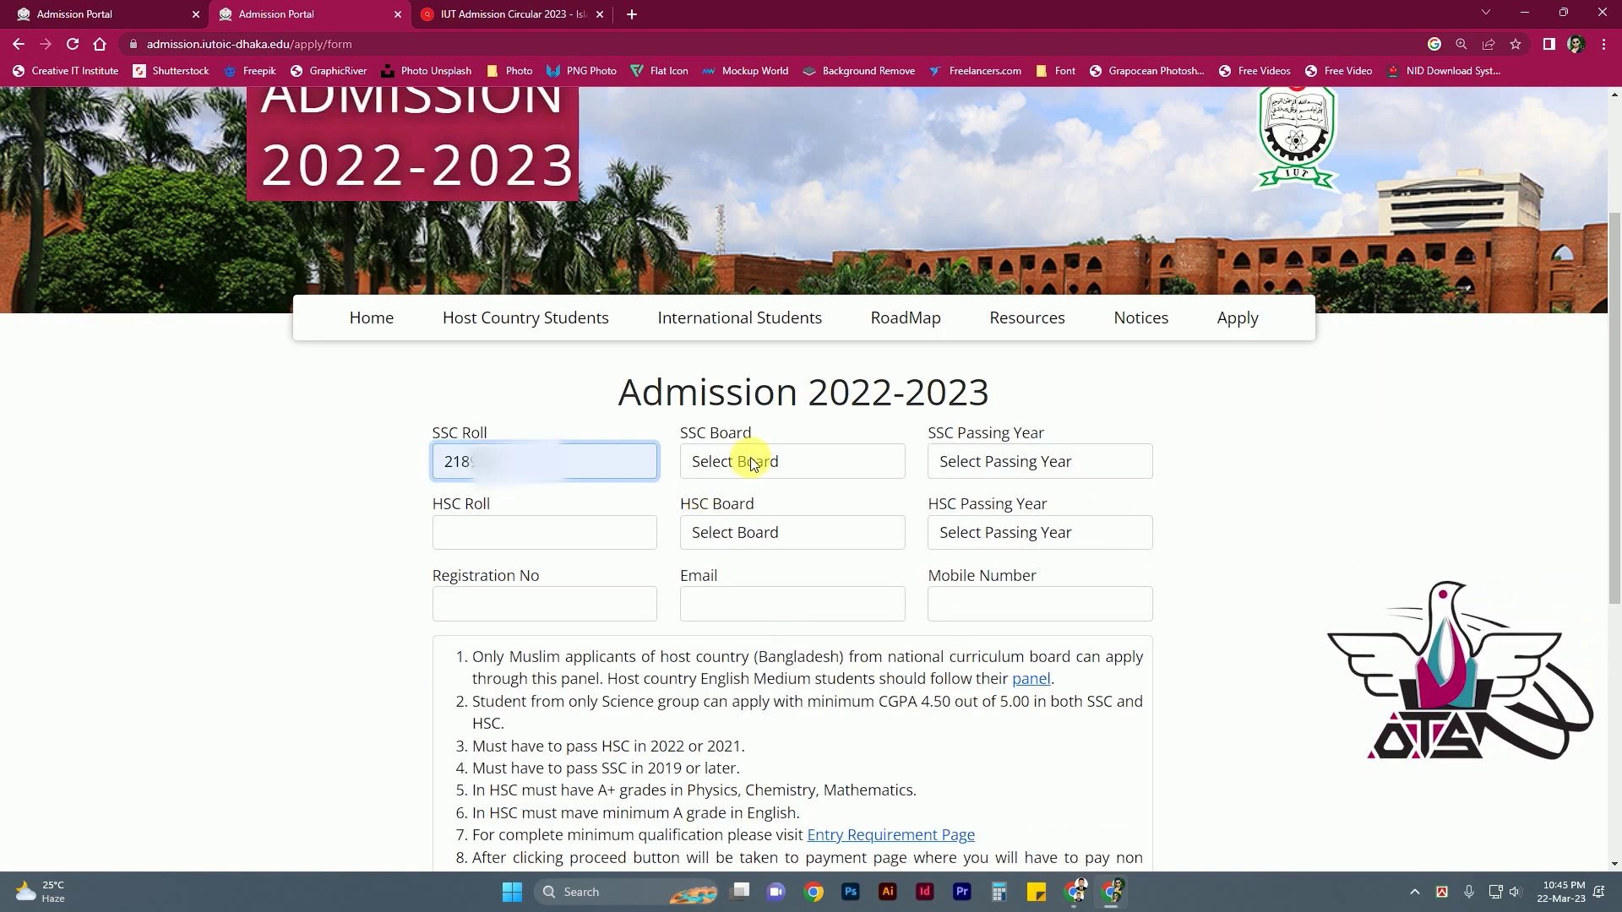
{"action": "left_click", "coordinate": [753, 464]}
{"action": "left_click", "coordinate": [732, 577]}
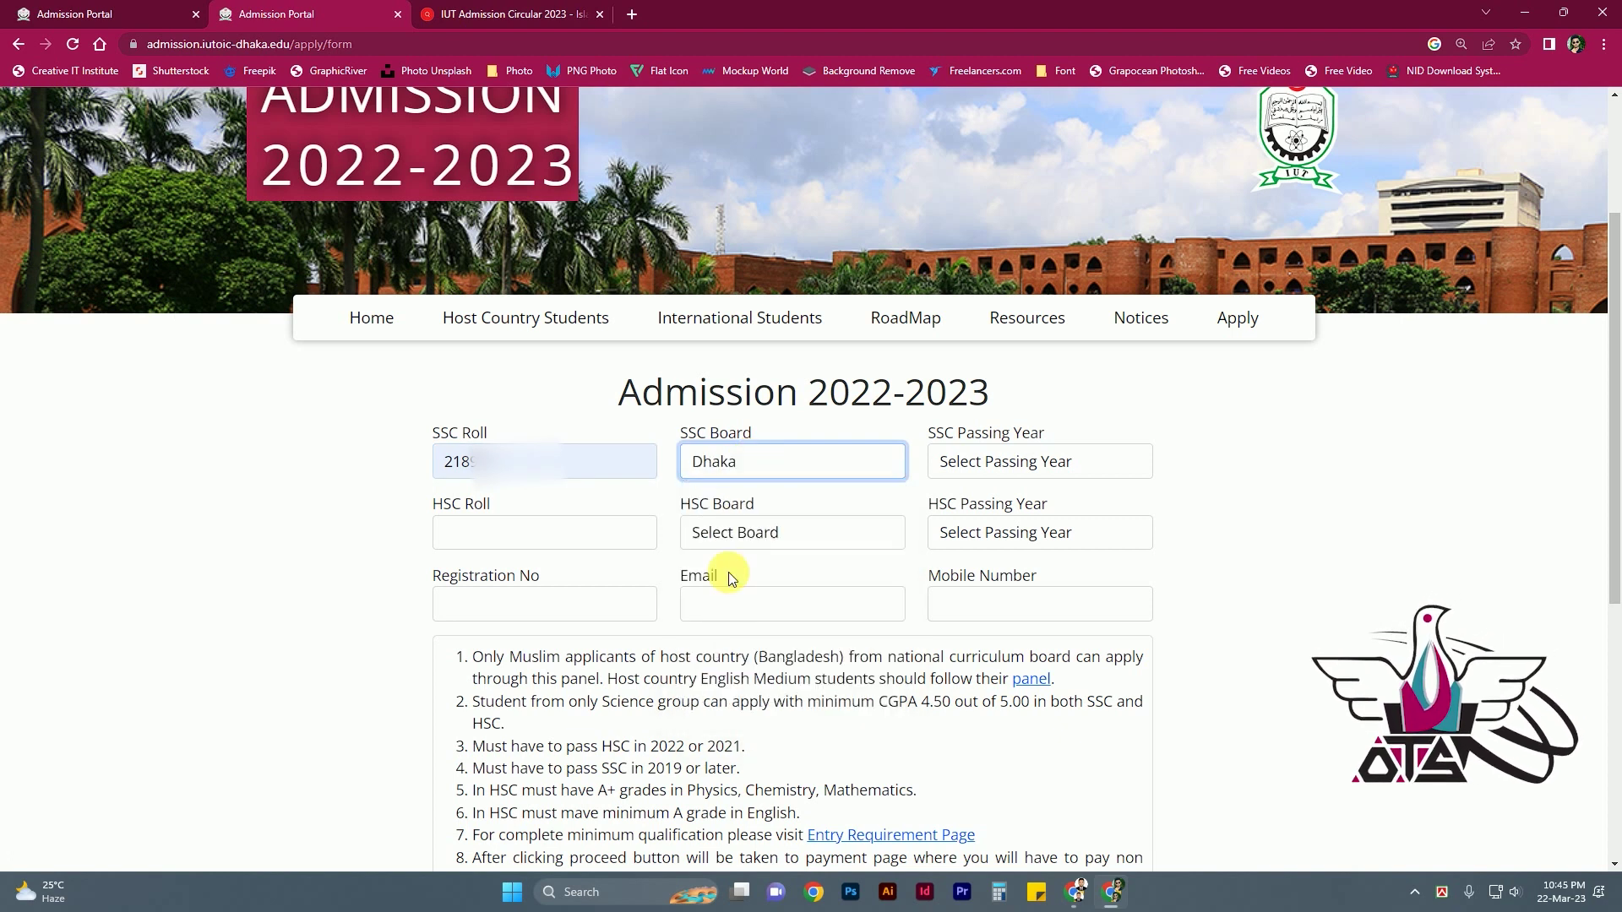
{"action": "left_click", "coordinate": [988, 463]}
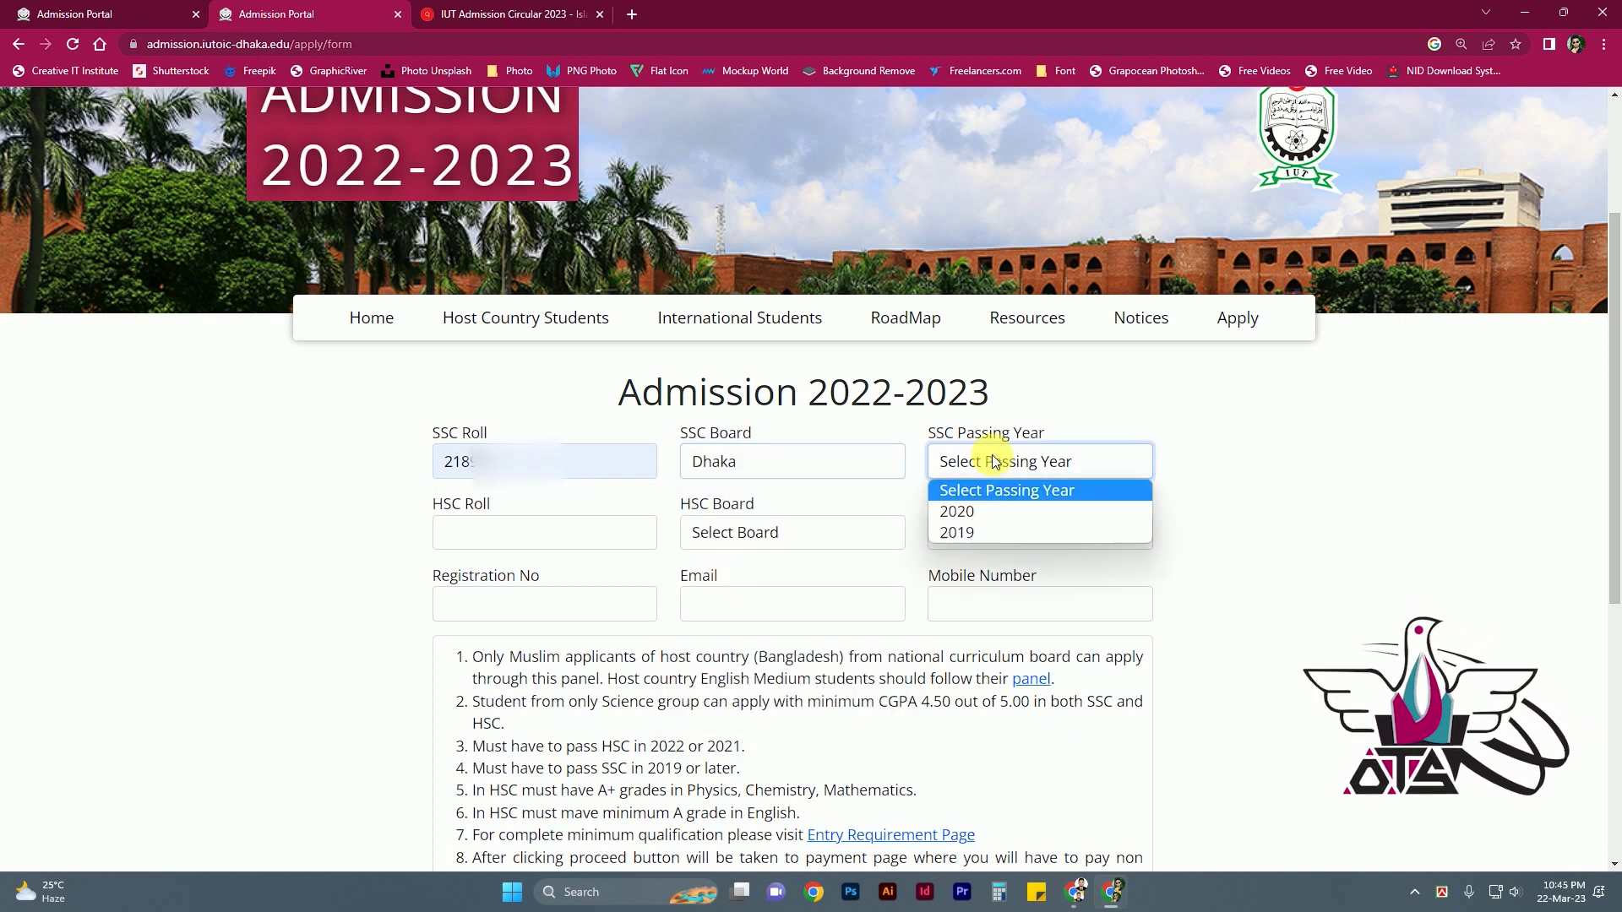
{"action": "left_click", "coordinate": [971, 533]}
- Fill the HSC roll, board Mymensingh and passing year 2021
{"action": "left_click", "coordinate": [494, 533]}
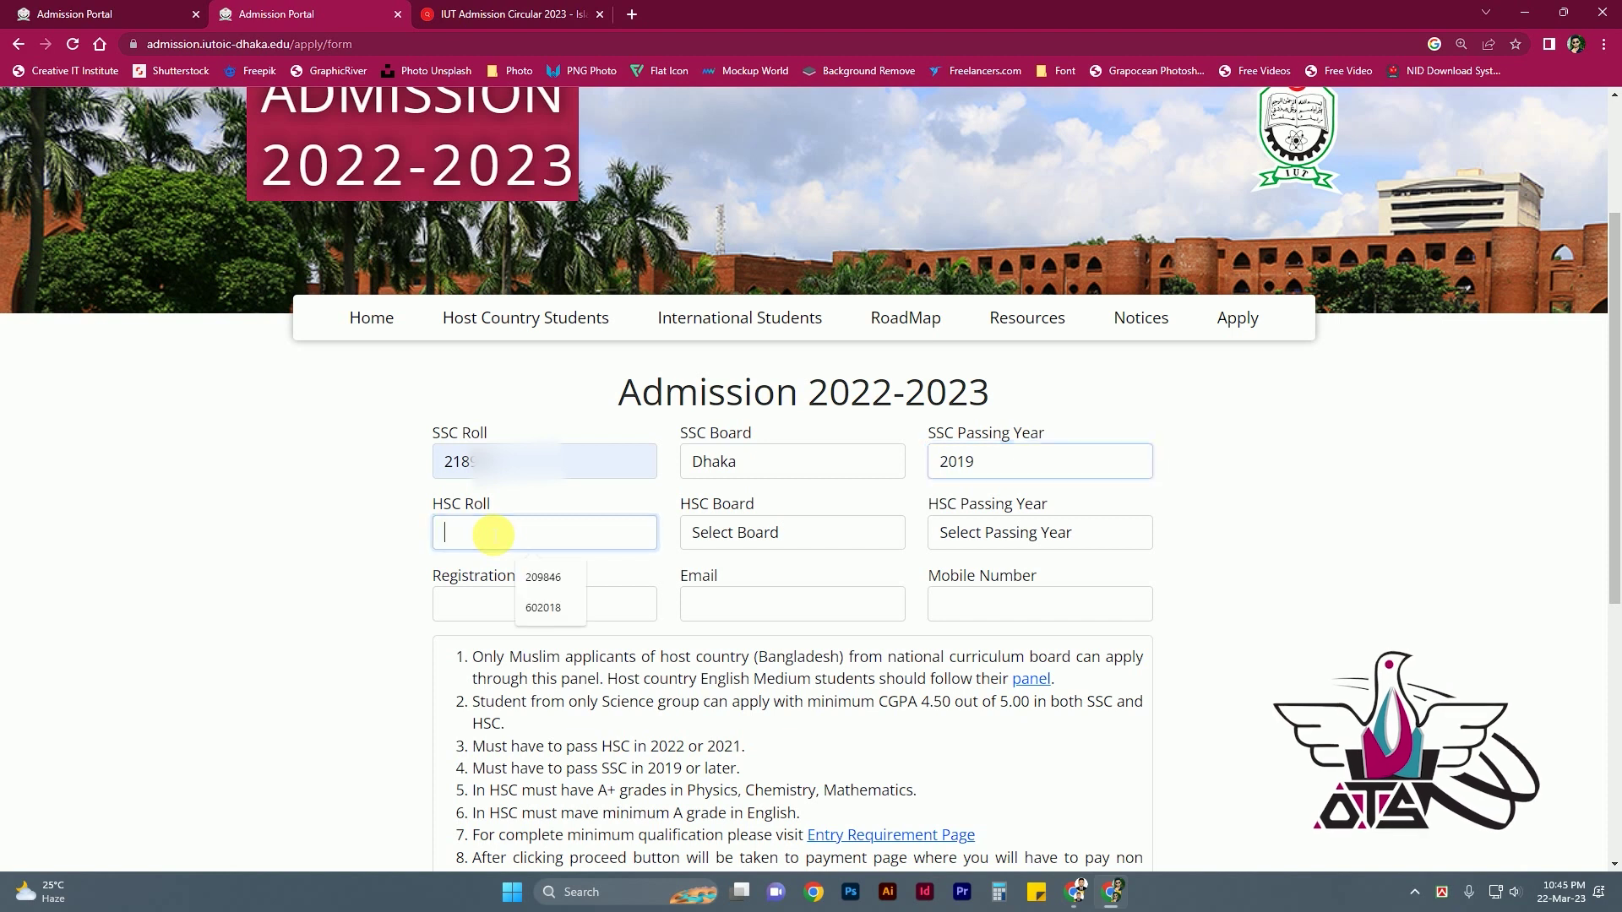
{"action": "left_click", "coordinate": [519, 577]}
{"action": "left_click", "coordinate": [717, 532]}
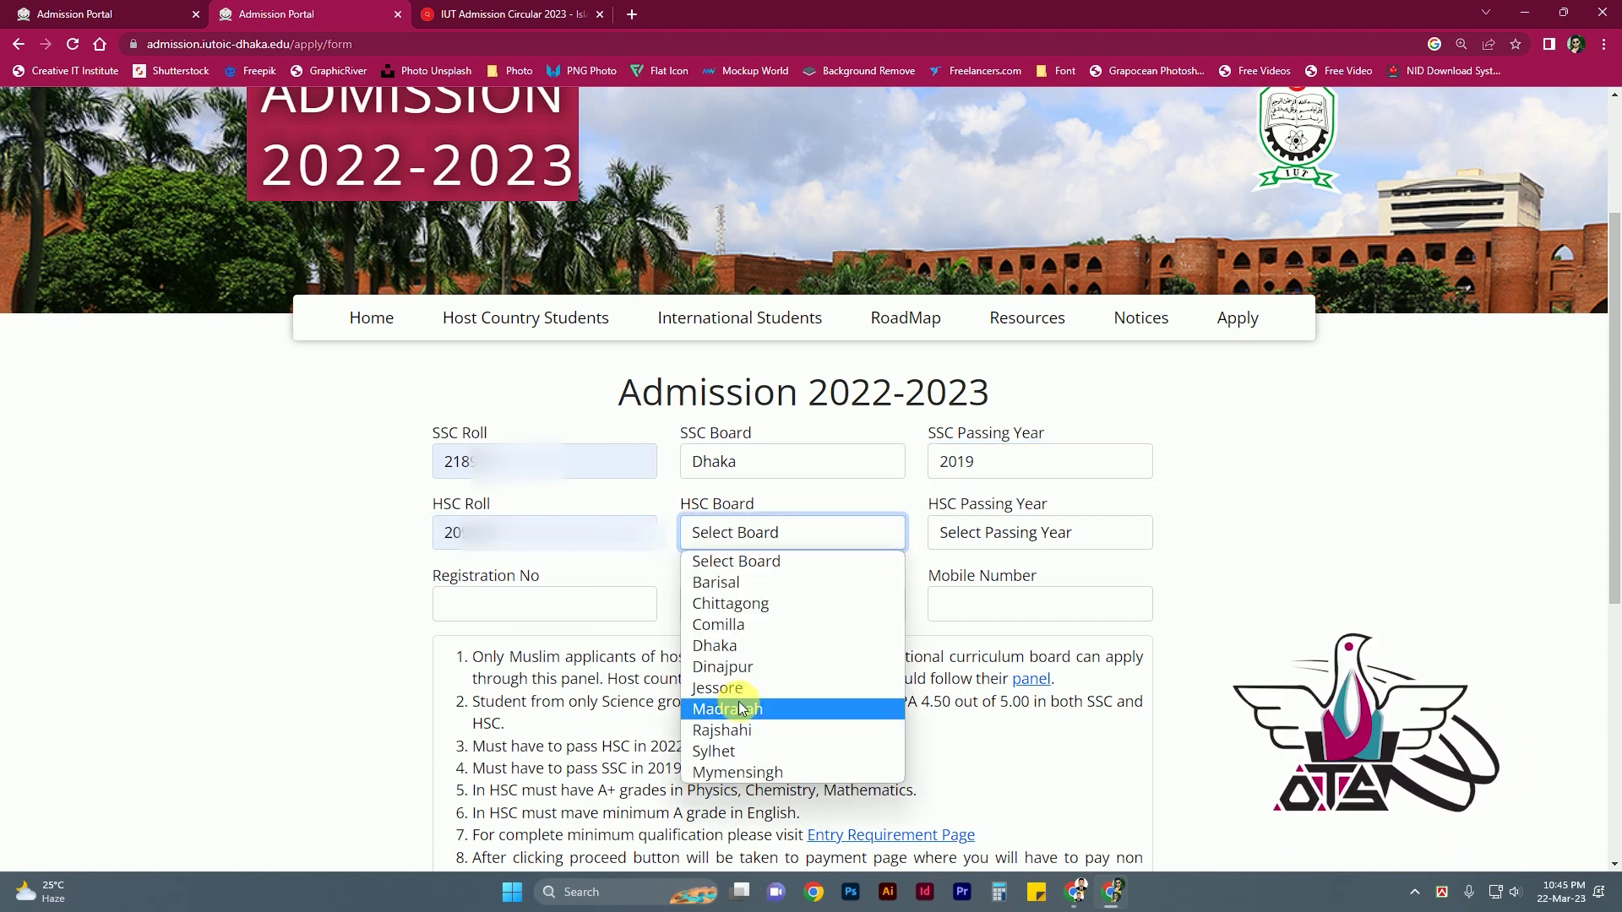
{"action": "left_click", "coordinate": [739, 770]}
{"action": "left_click", "coordinate": [987, 537]}
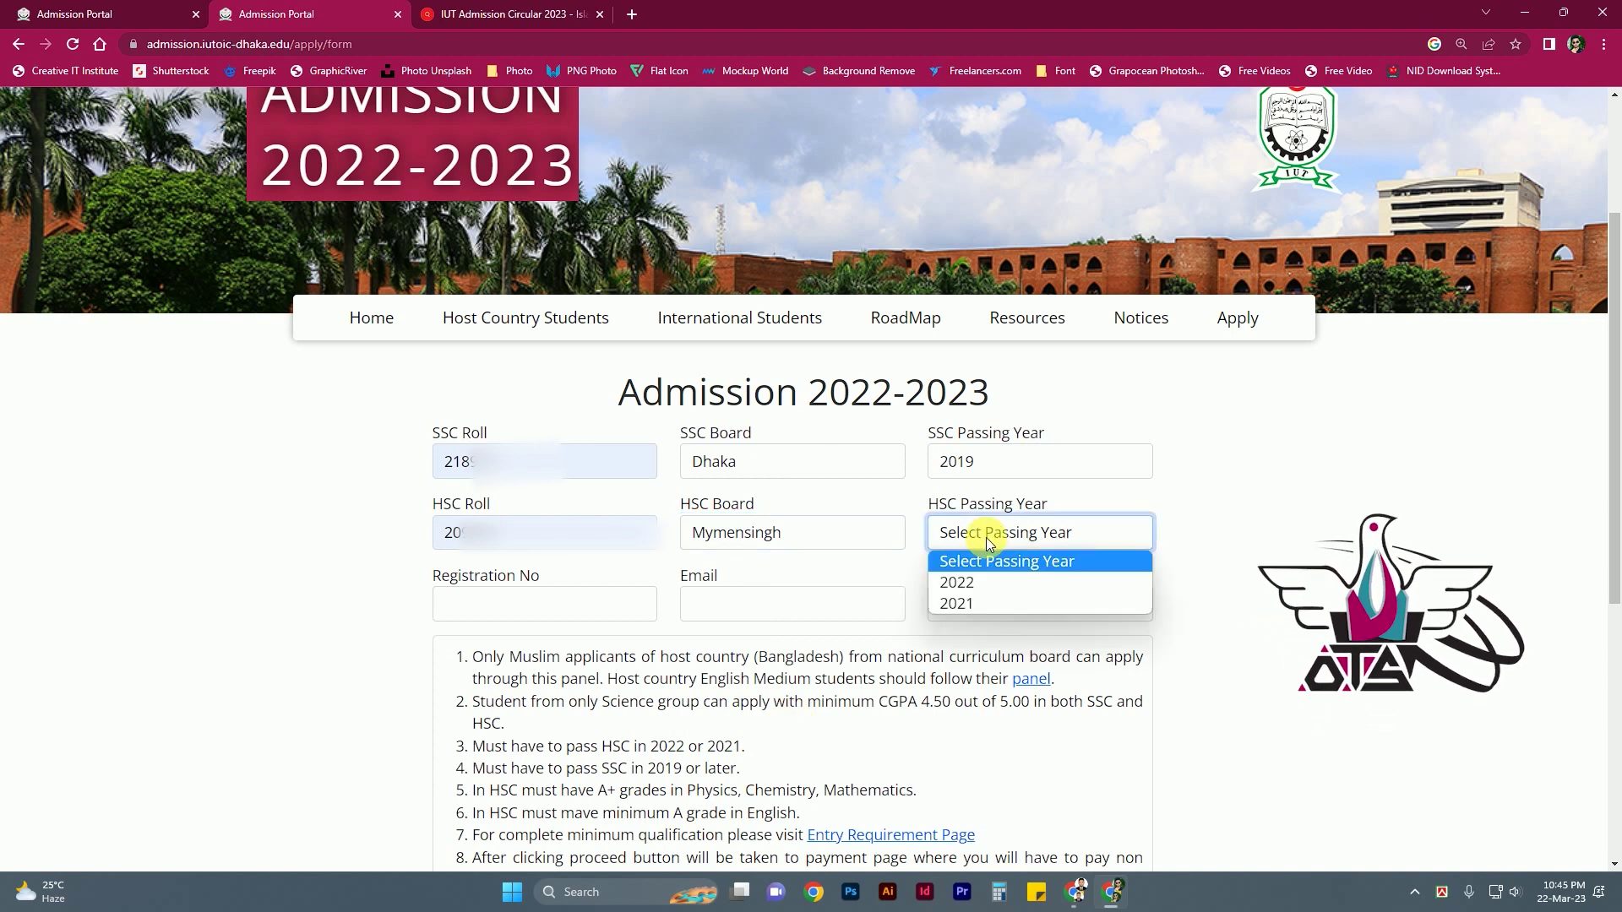
{"action": "left_click", "coordinate": [975, 601]}
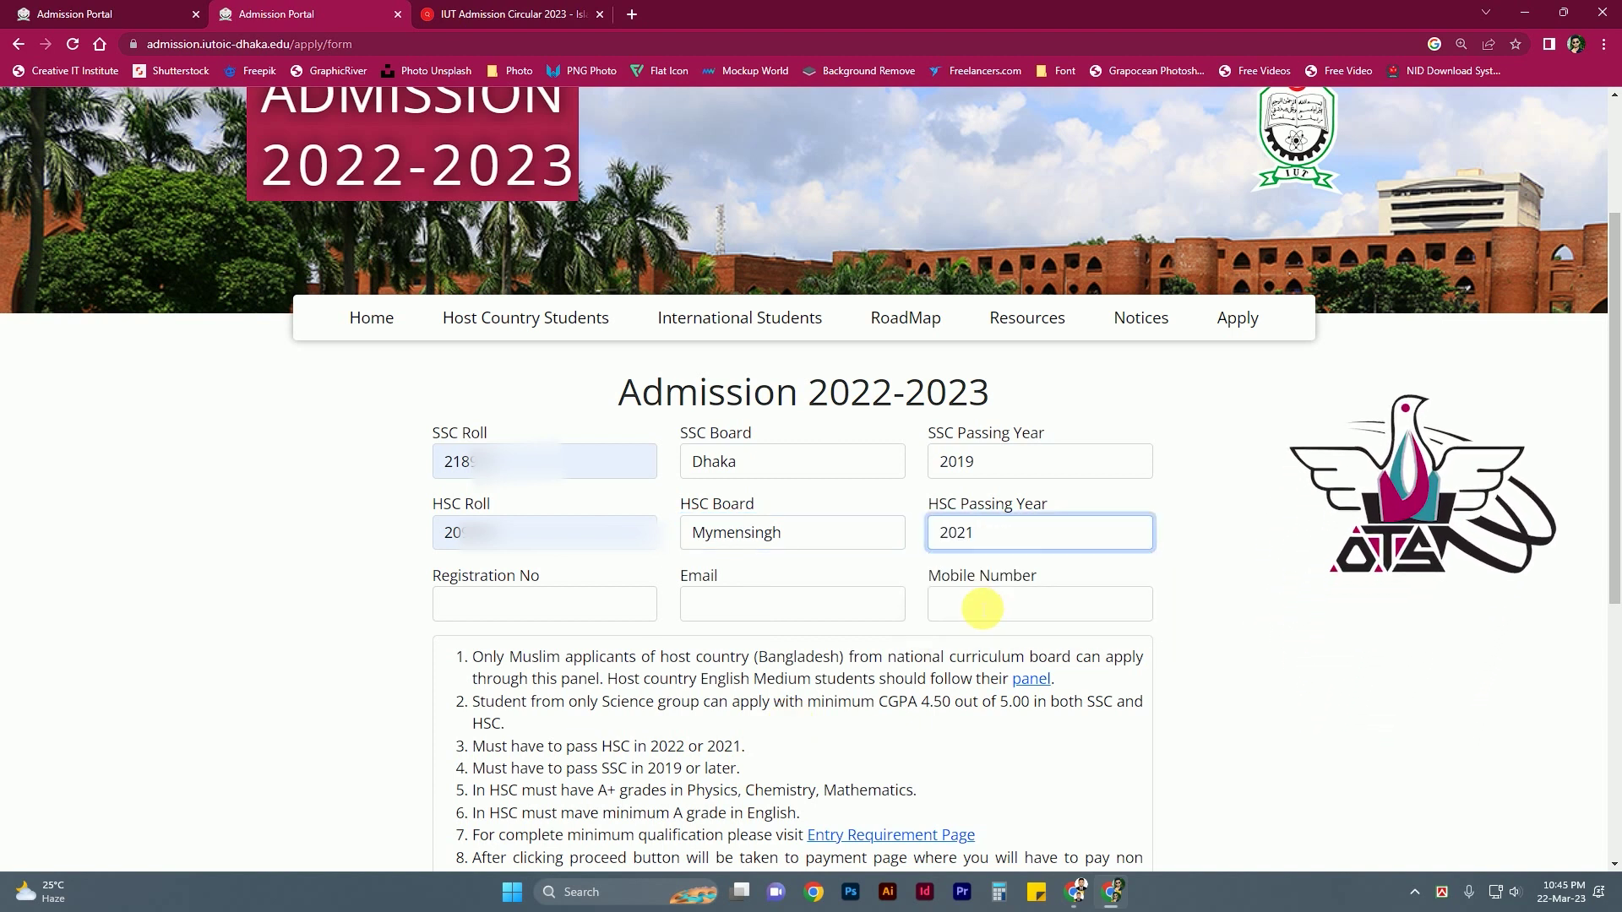
- Enter the registration number and fill the email and mobile number from saved suggestions
{"action": "left_click", "coordinate": [496, 613]}
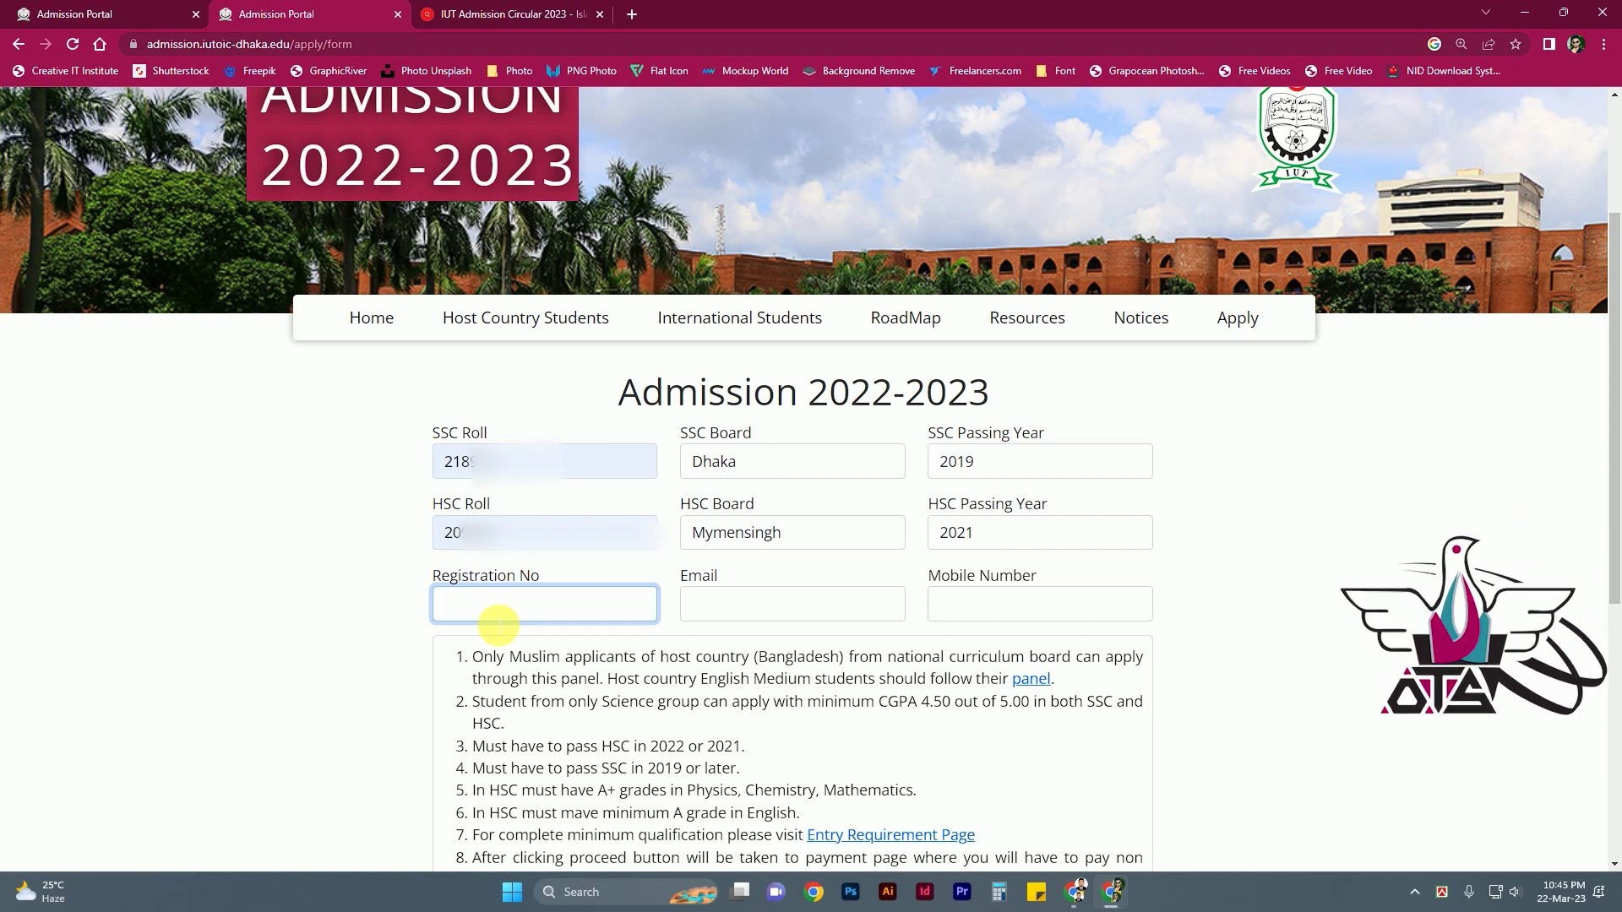
{"action": "type", "text": "161"}
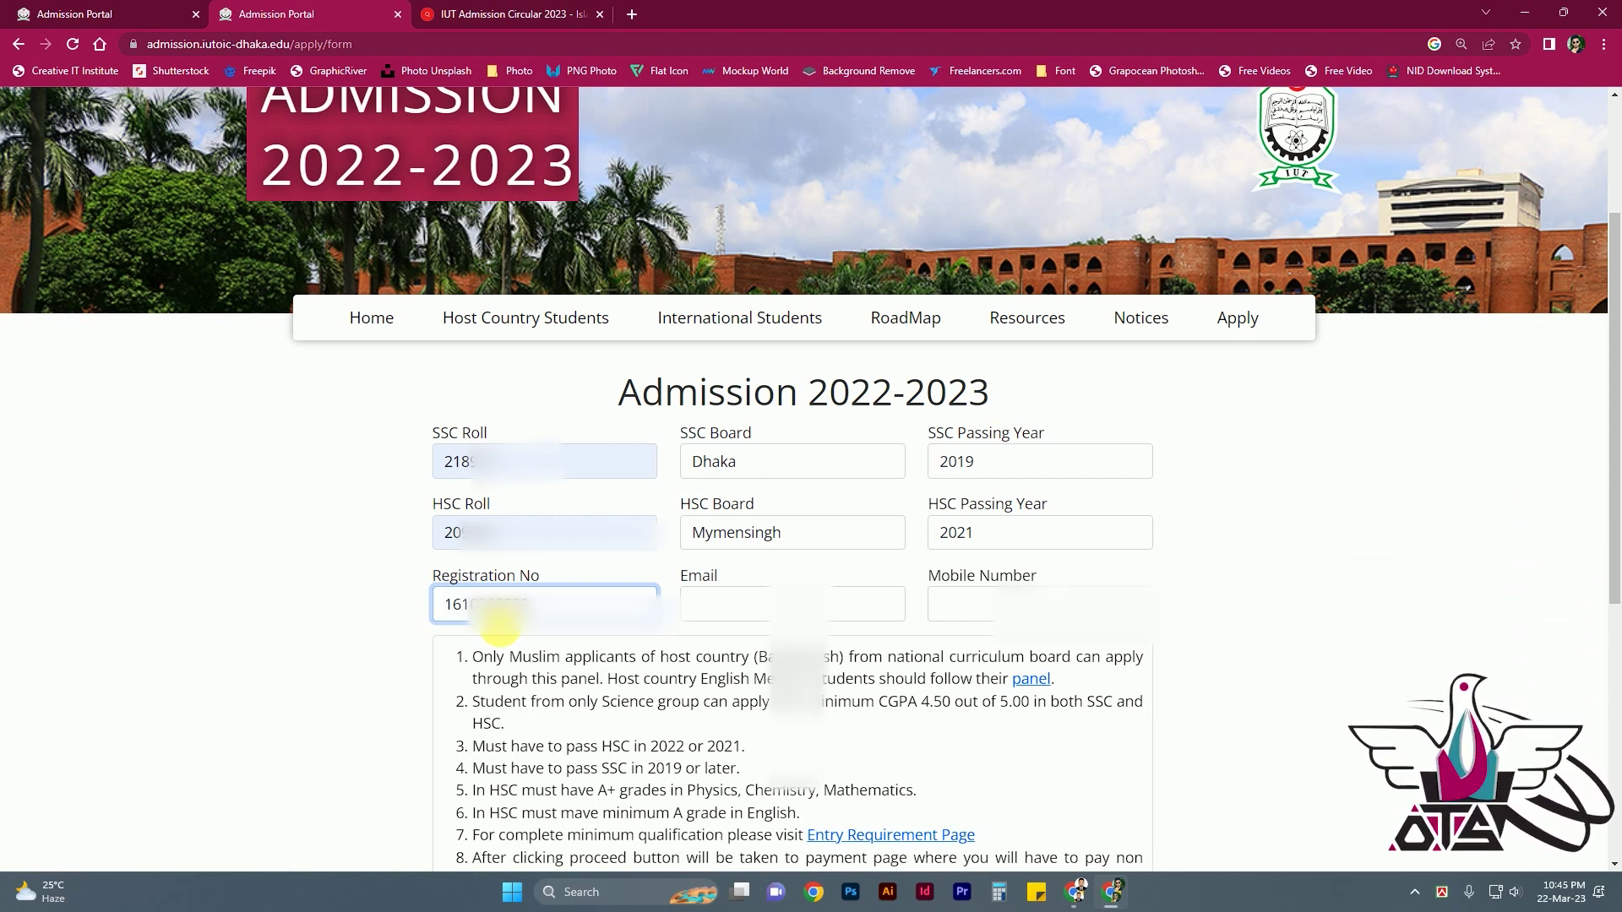
{"action": "left_click", "coordinate": [751, 605]}
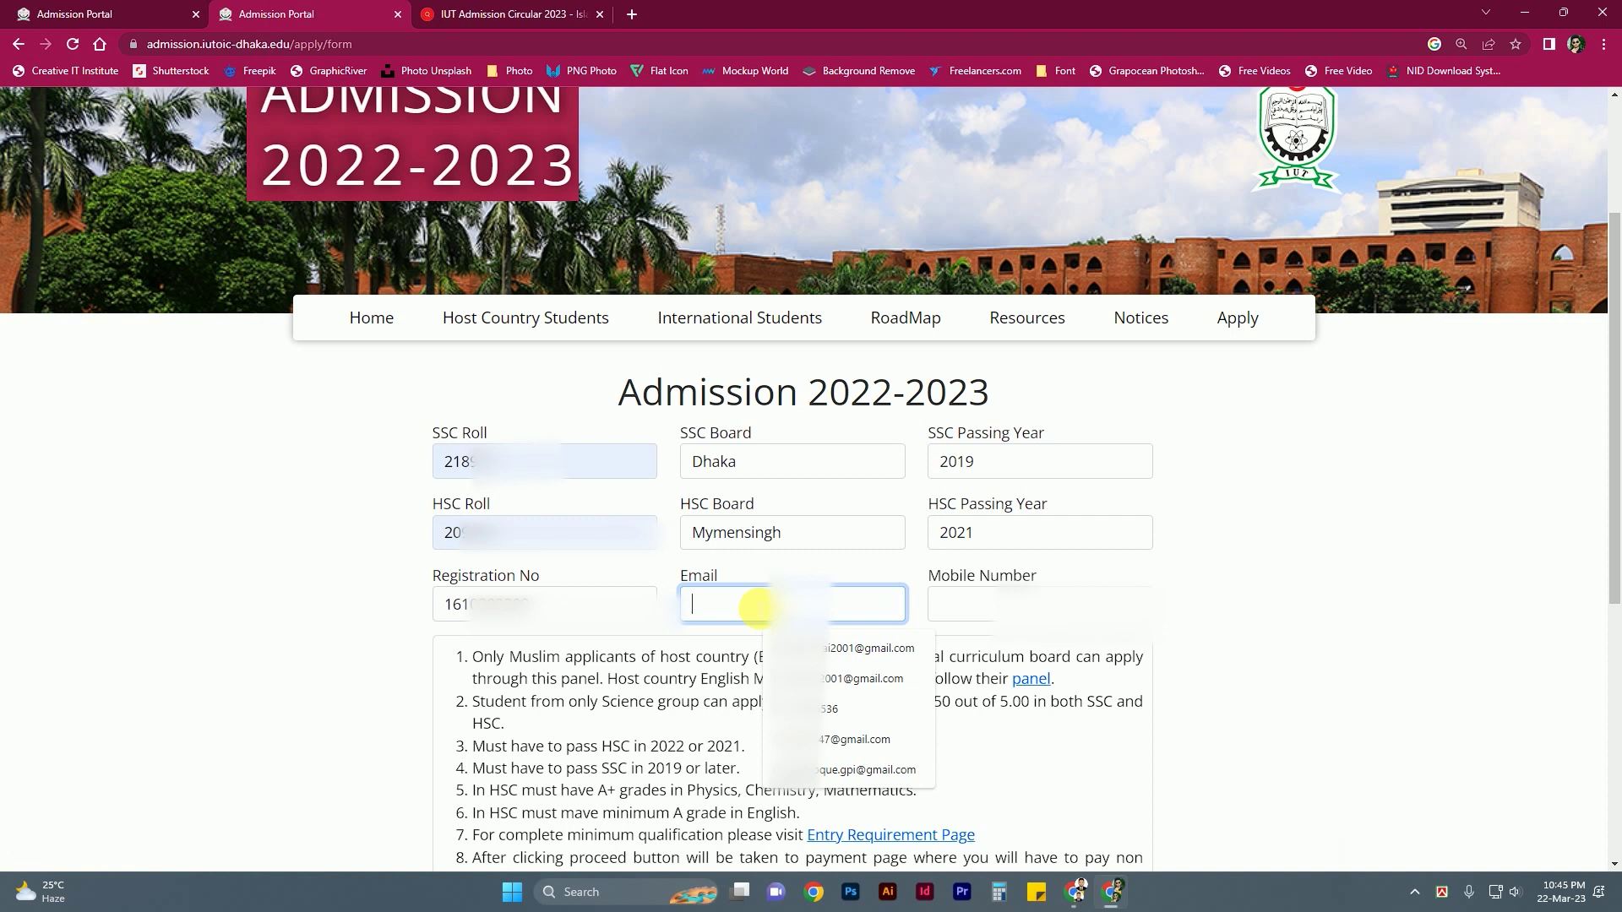
{"action": "left_click", "coordinate": [853, 679]}
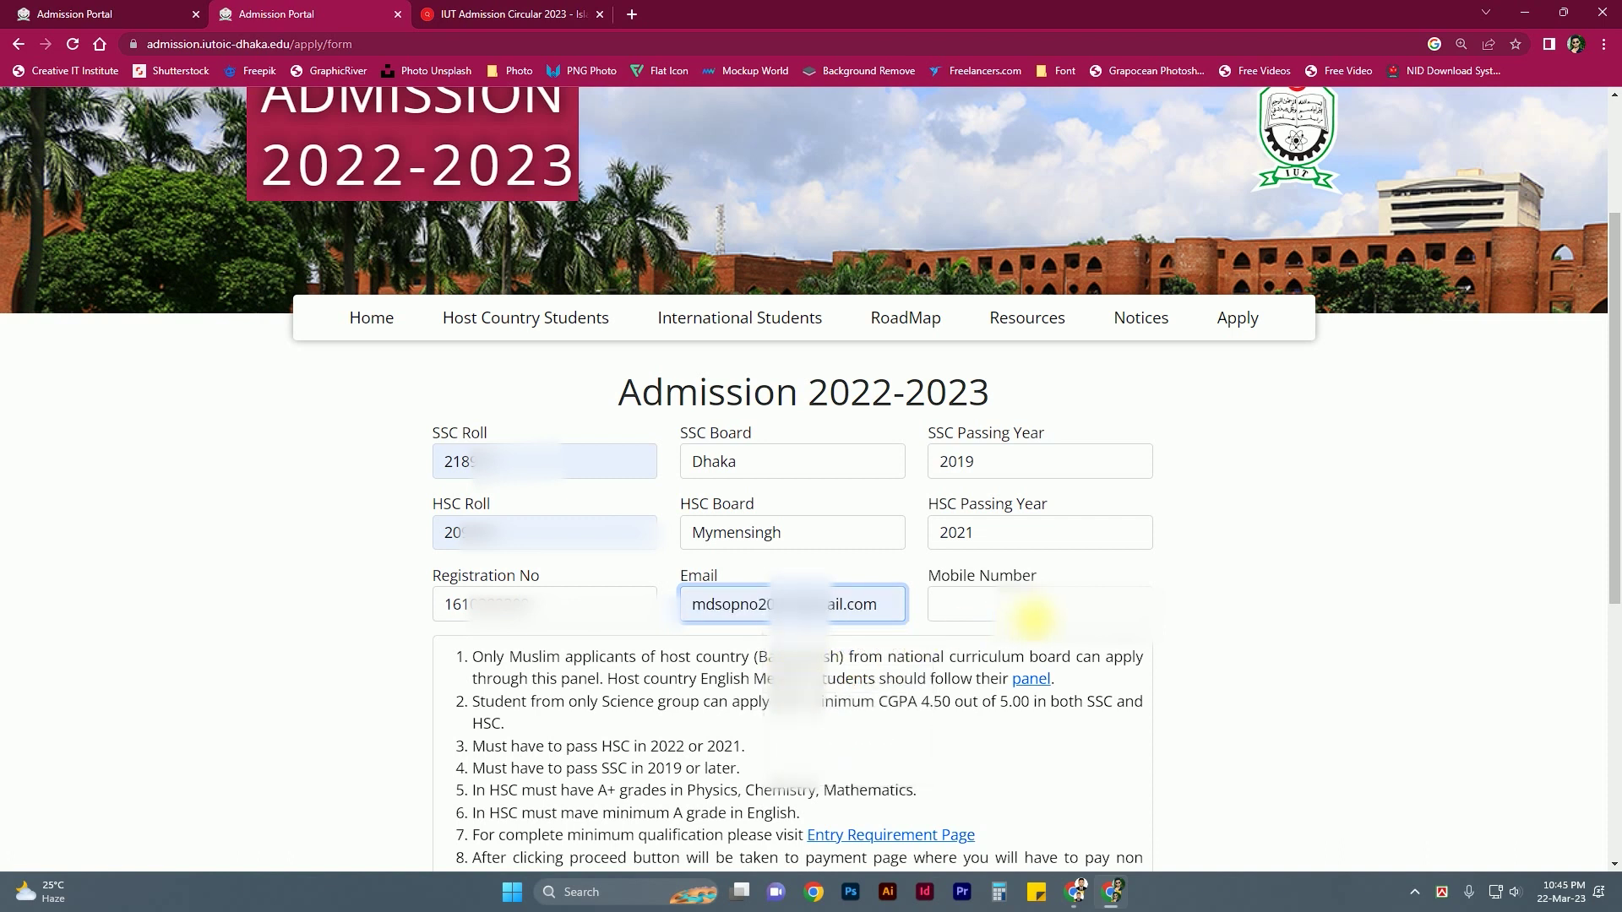
{"action": "left_click", "coordinate": [1032, 621]}
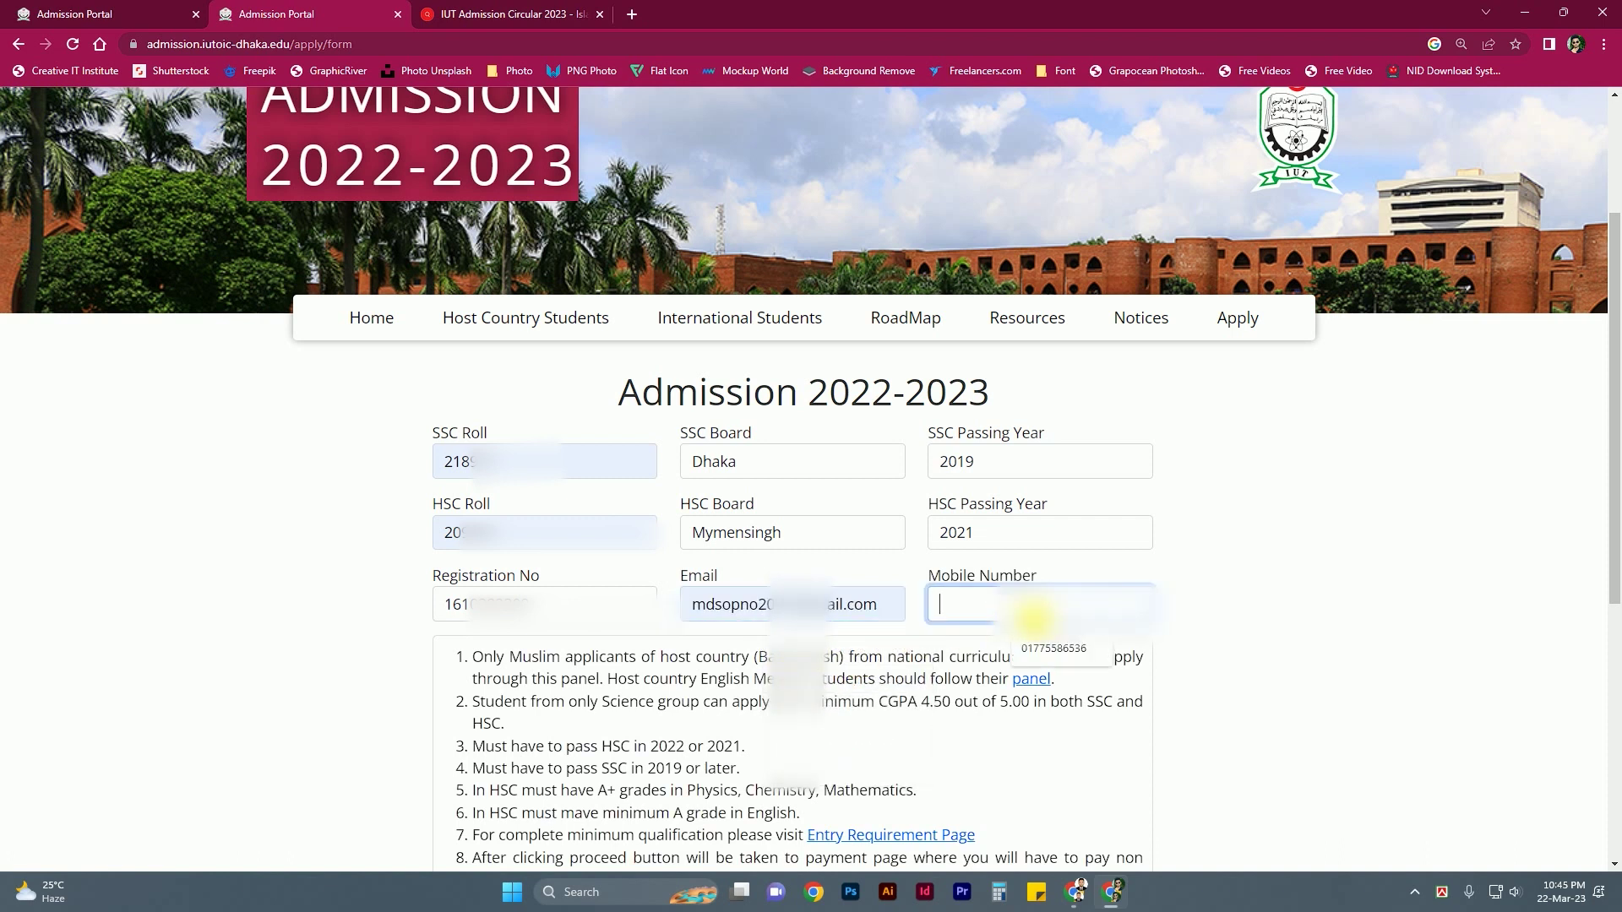
{"action": "left_click", "coordinate": [1034, 648]}
{"action": "scroll", "coordinate": [760, 663], "scroll_direction": "down", "scroll_amount": 1}
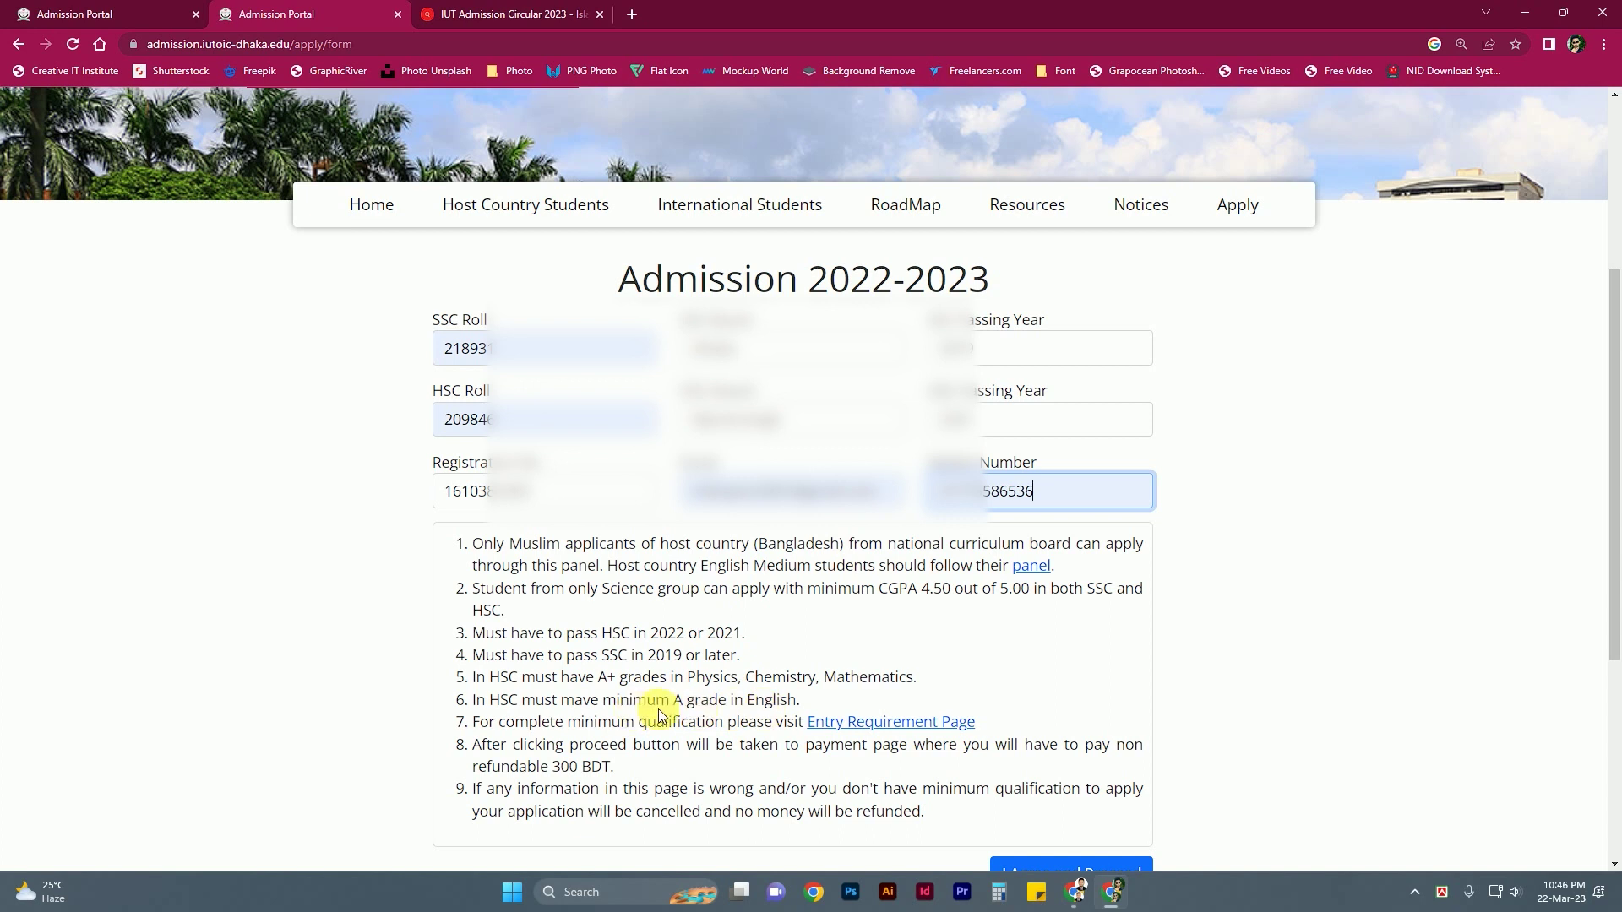
{"action": "scroll", "coordinate": [1068, 816], "scroll_direction": "down", "scroll_amount": 1}
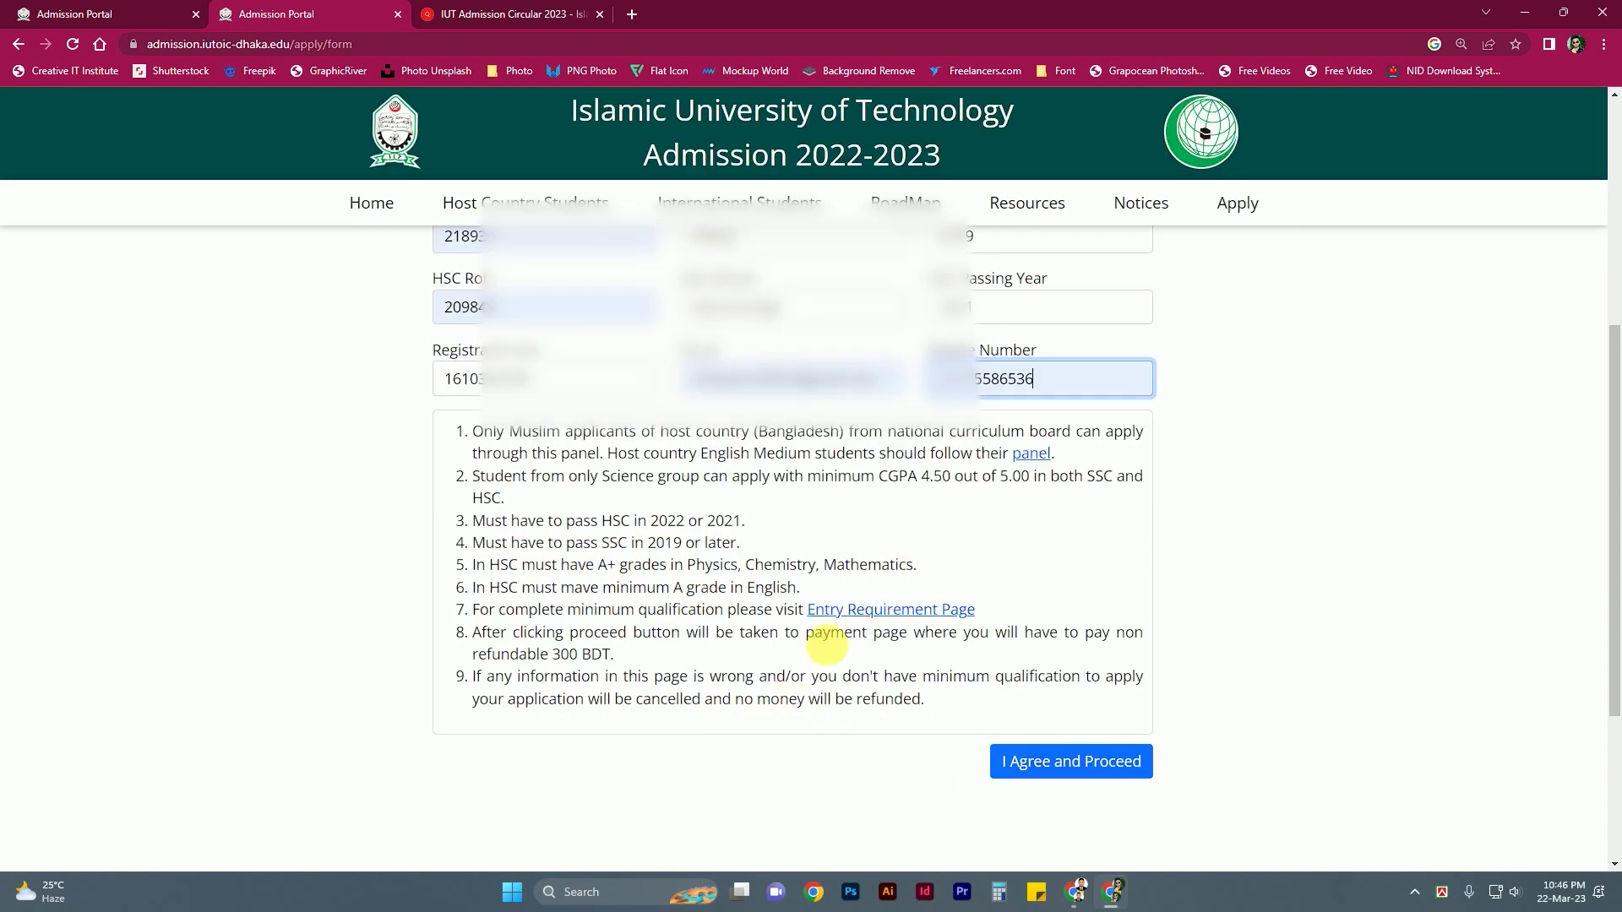
- Accept the conditions and pay the 300 BDT fee via bKash with the account number and verification code
{"action": "left_click", "coordinate": [1102, 773]}
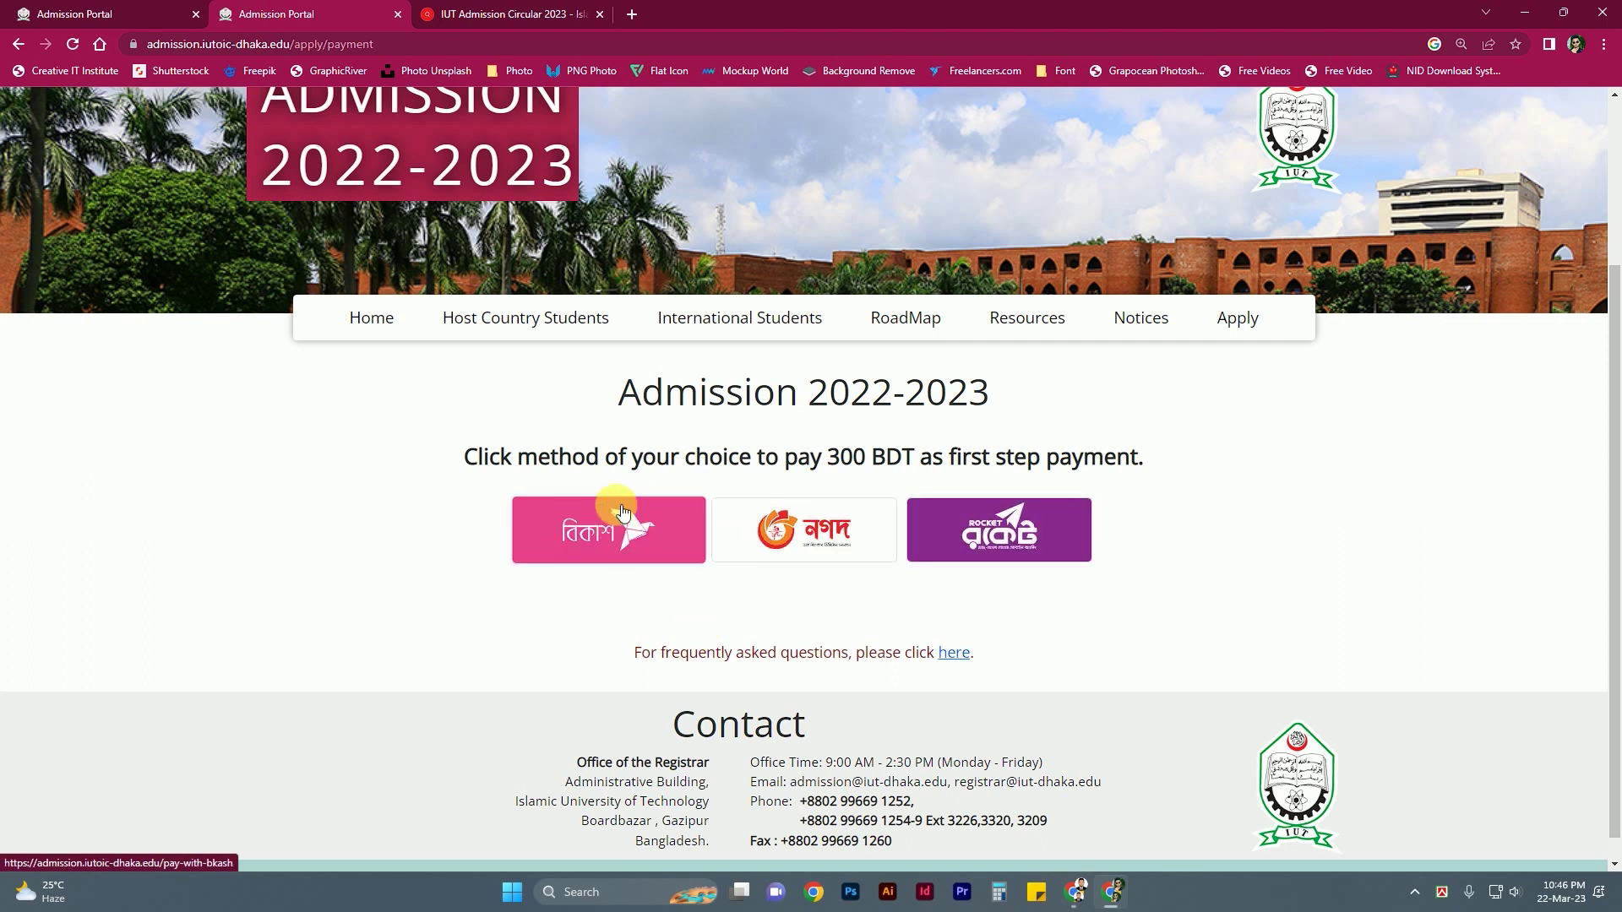
{"action": "left_click", "coordinate": [613, 537]}
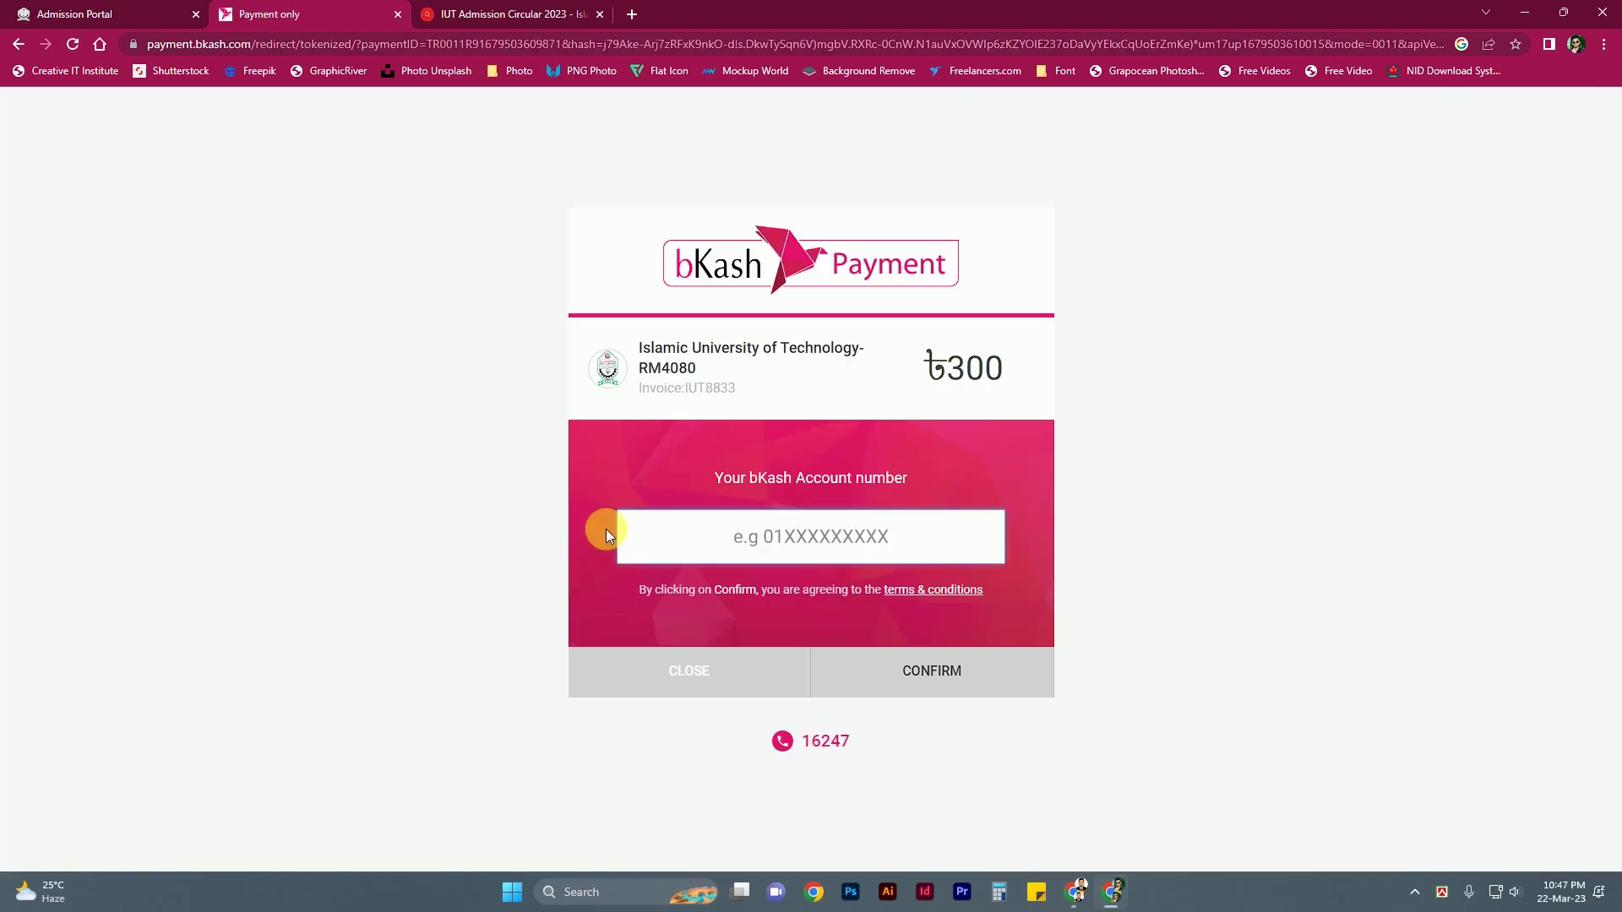
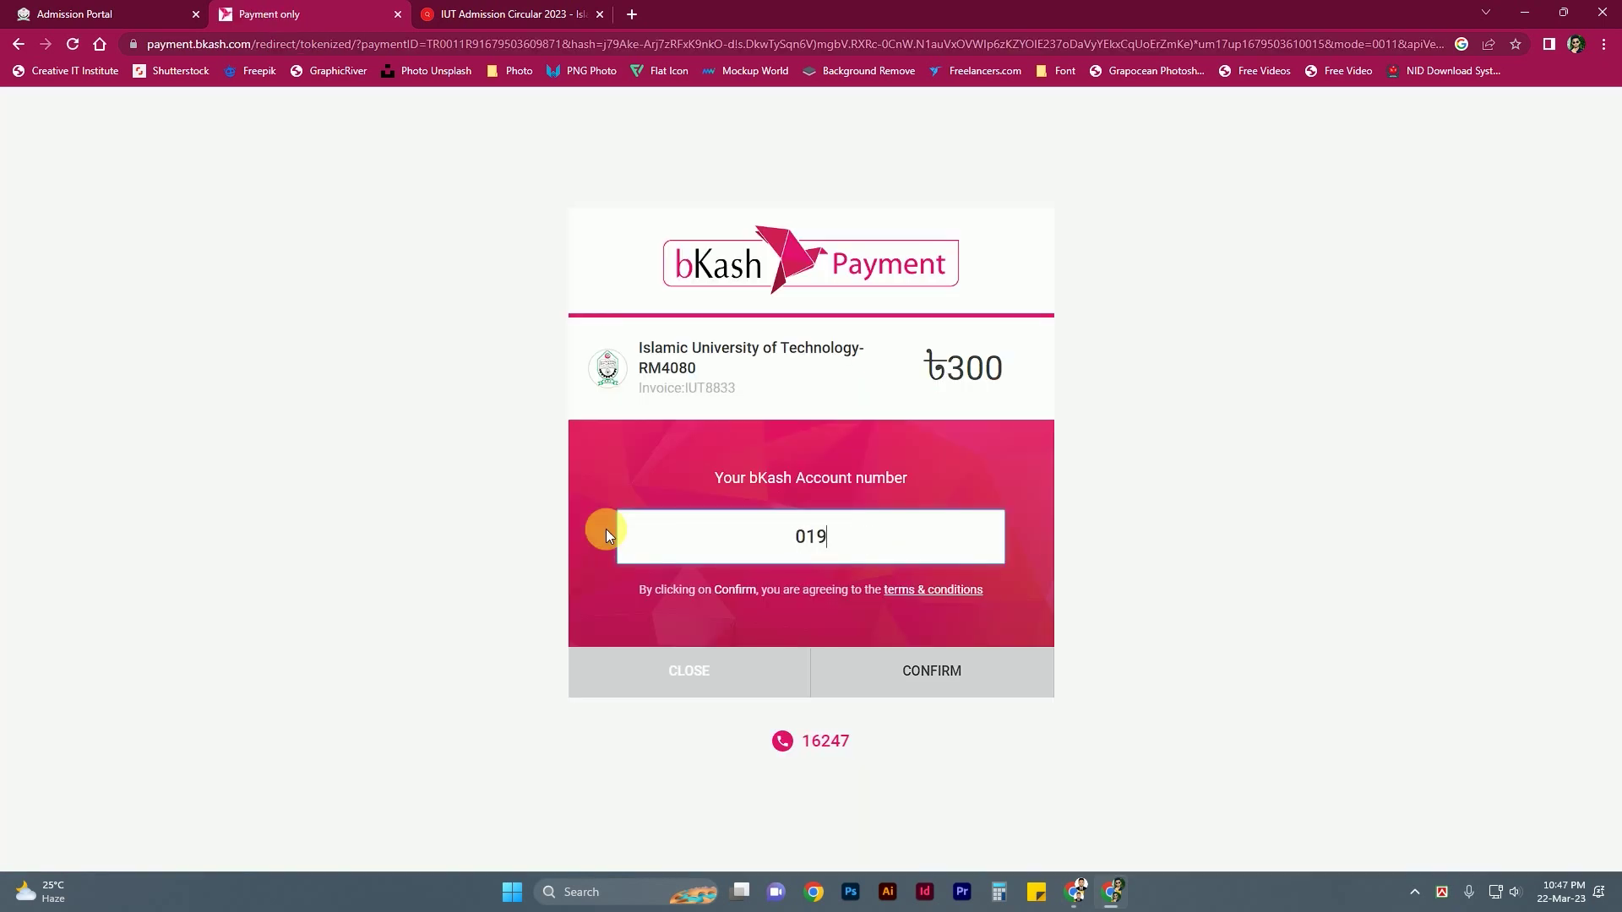
{"action": "key", "text": "Return"}
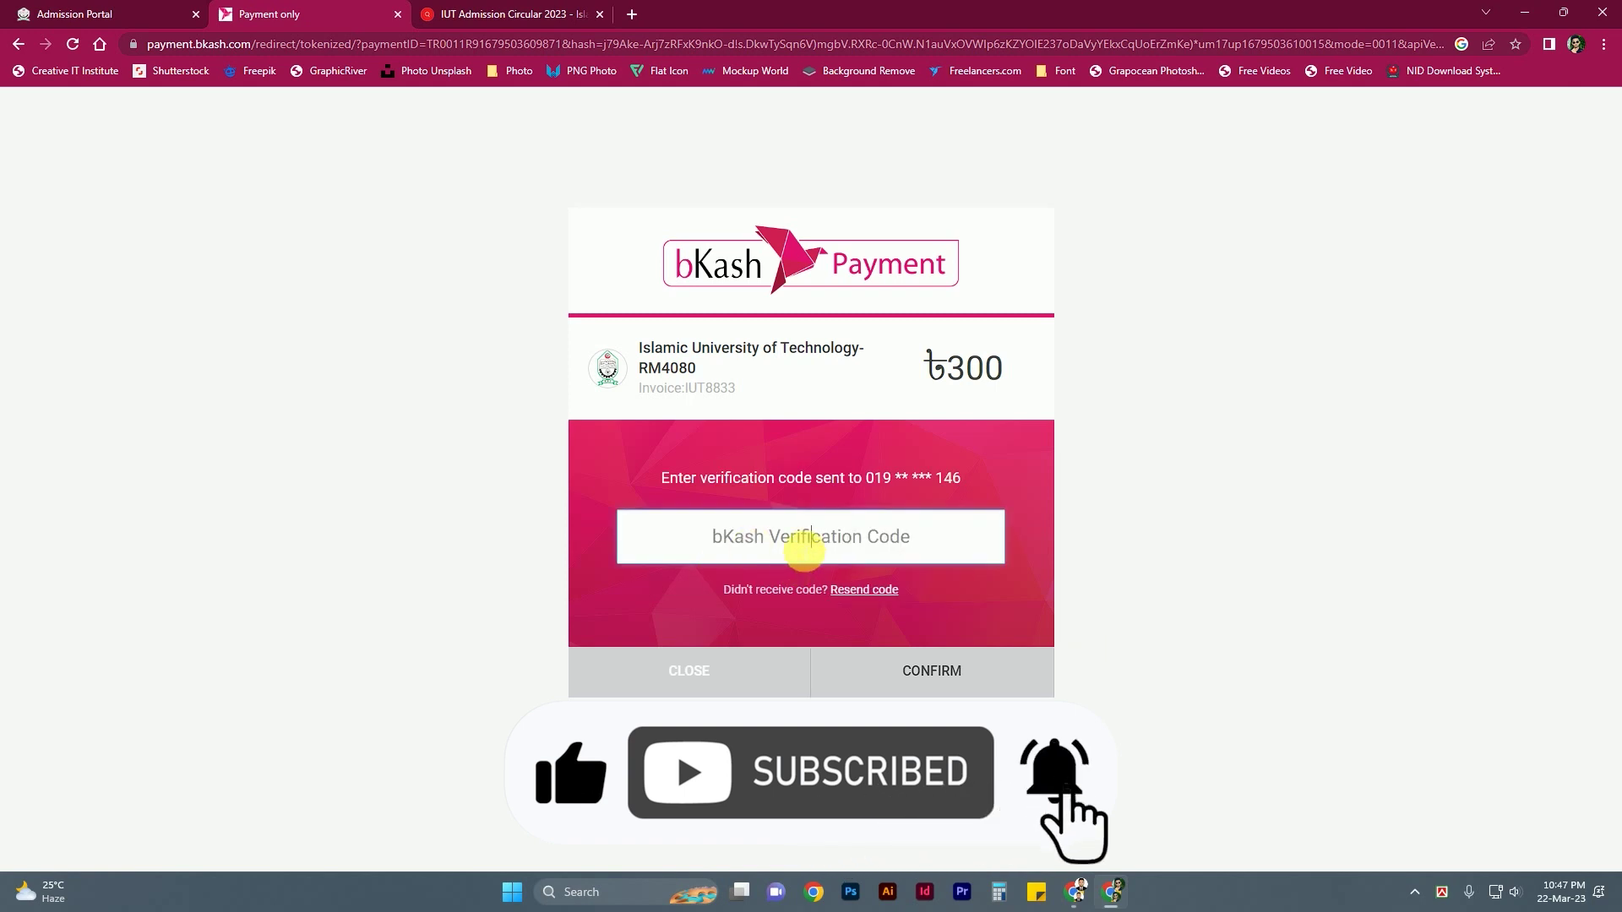
{"action": "left_click", "coordinate": [948, 666]}
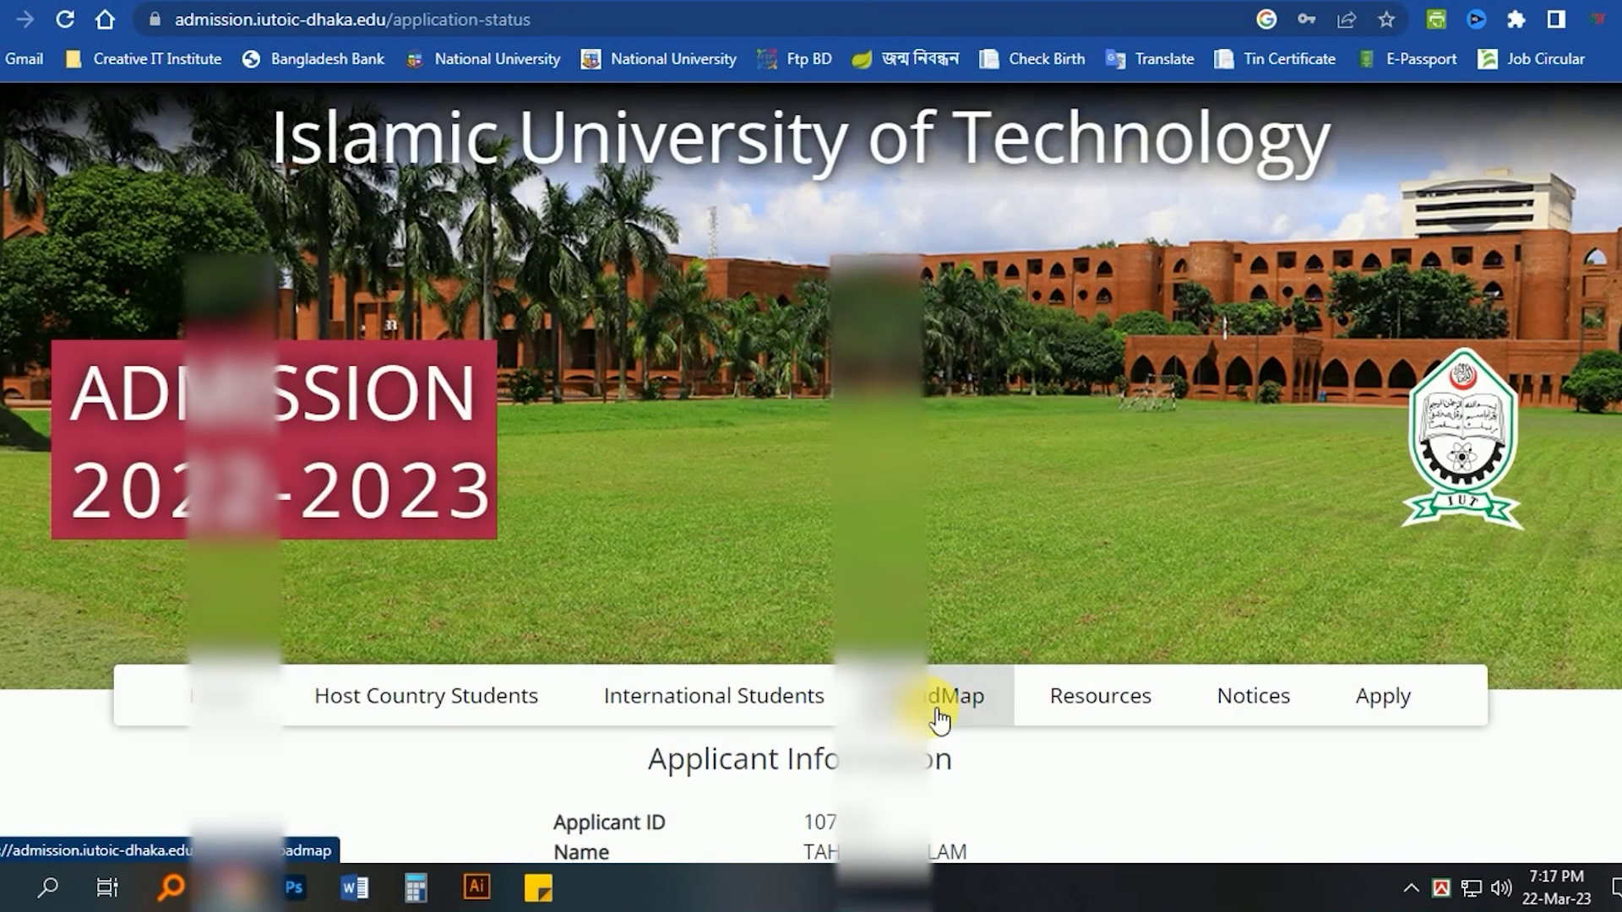
- Review the applicant information and academic details, then print the Application Status page
{"action": "scroll", "coordinate": [1178, 739], "scroll_direction": "down", "scroll_amount": 4}
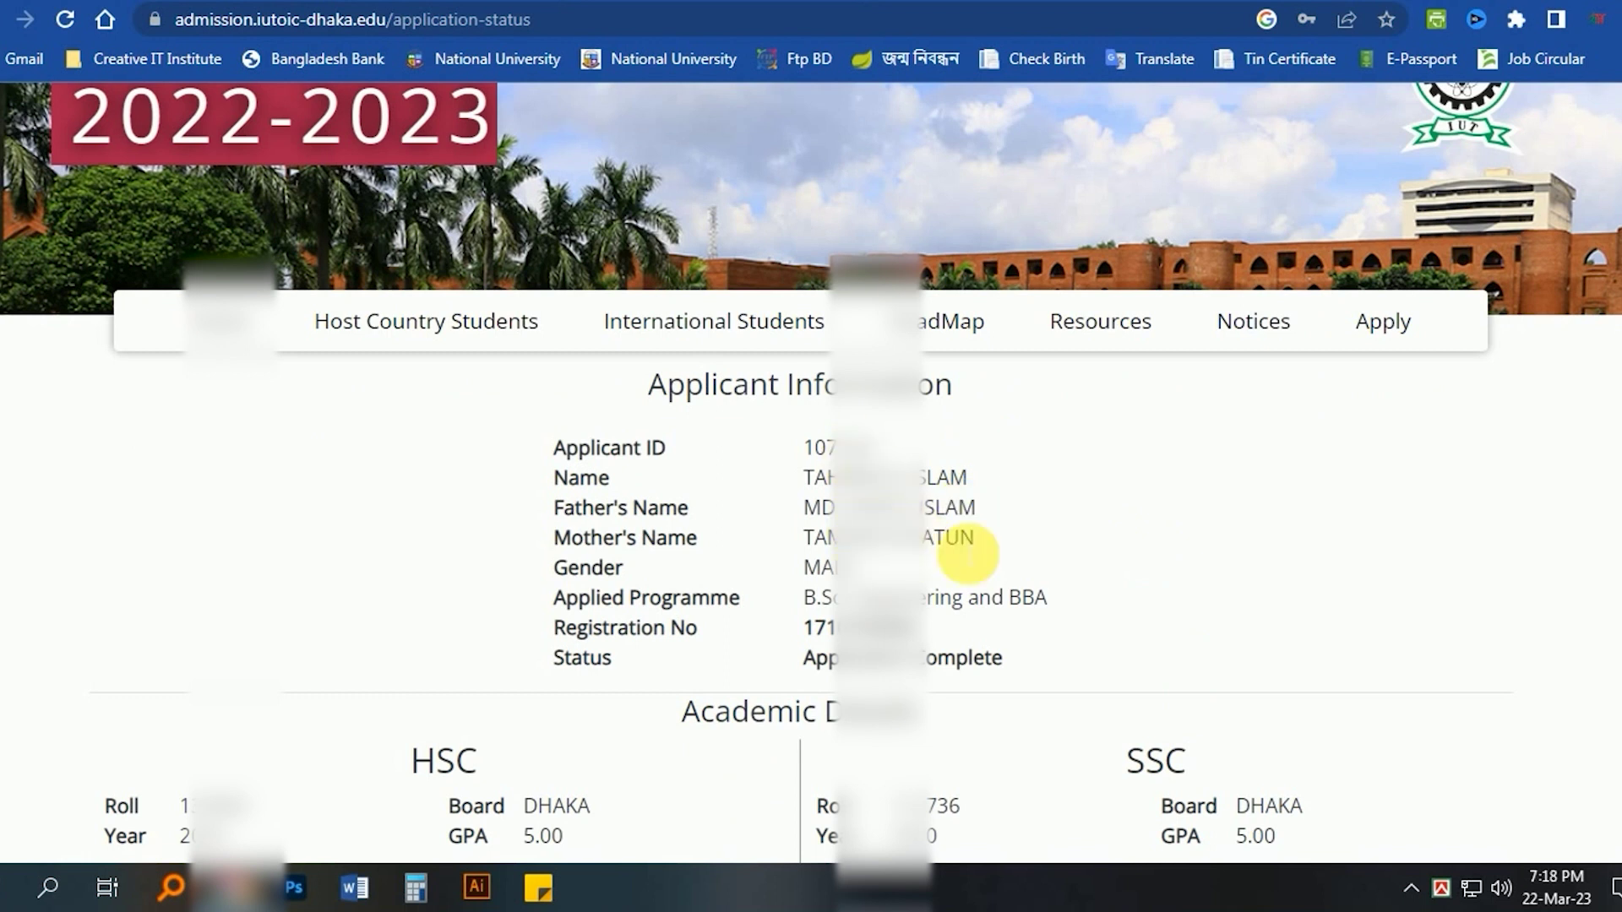
{"action": "scroll", "coordinate": [901, 622], "scroll_direction": "down", "scroll_amount": 5}
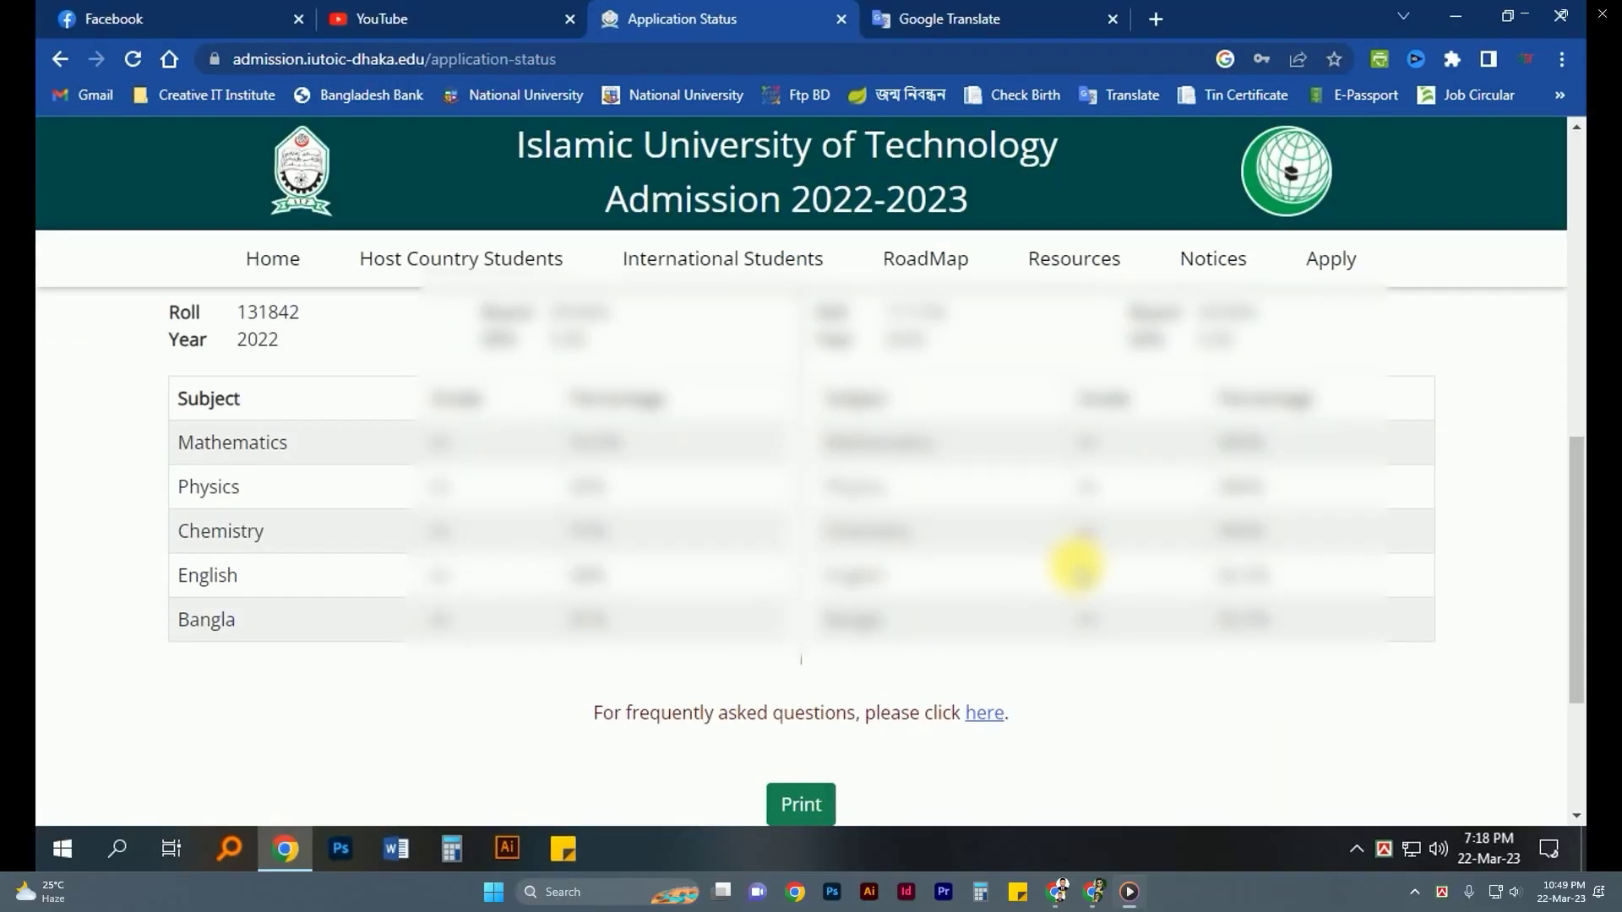
{"action": "scroll", "coordinate": [1242, 517], "scroll_direction": "up", "scroll_amount": 7}
{"action": "scroll", "coordinate": [1153, 641], "scroll_direction": "down", "scroll_amount": 5}
{"action": "scroll", "coordinate": [929, 524], "scroll_direction": "up", "scroll_amount": 7}
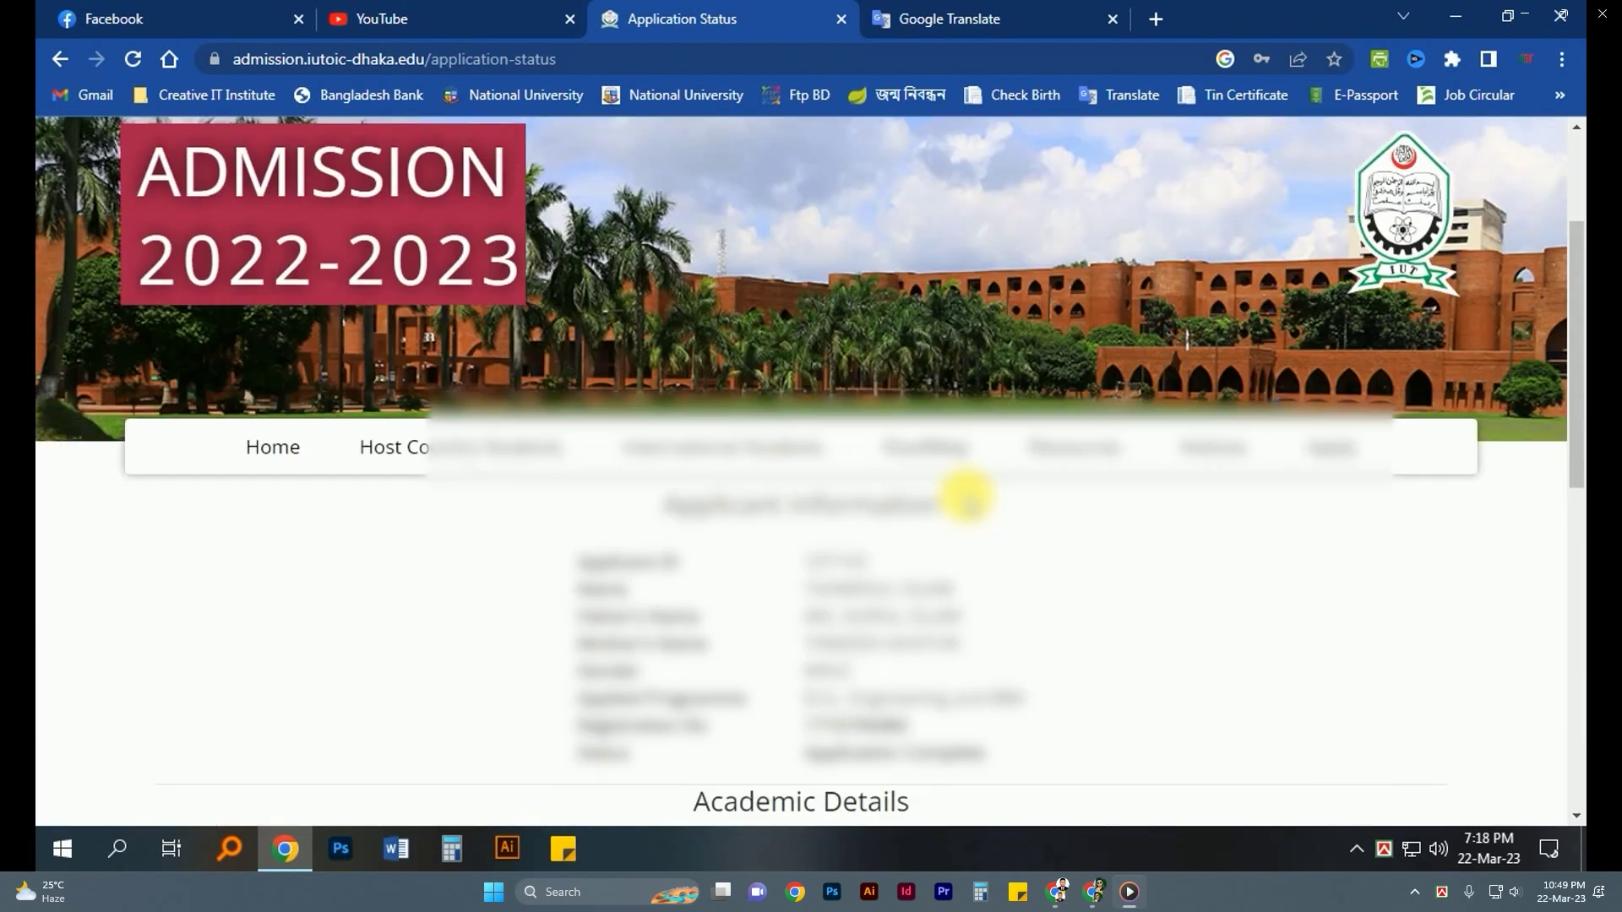
{"action": "scroll", "coordinate": [1169, 630], "scroll_direction": "down", "scroll_amount": 3}
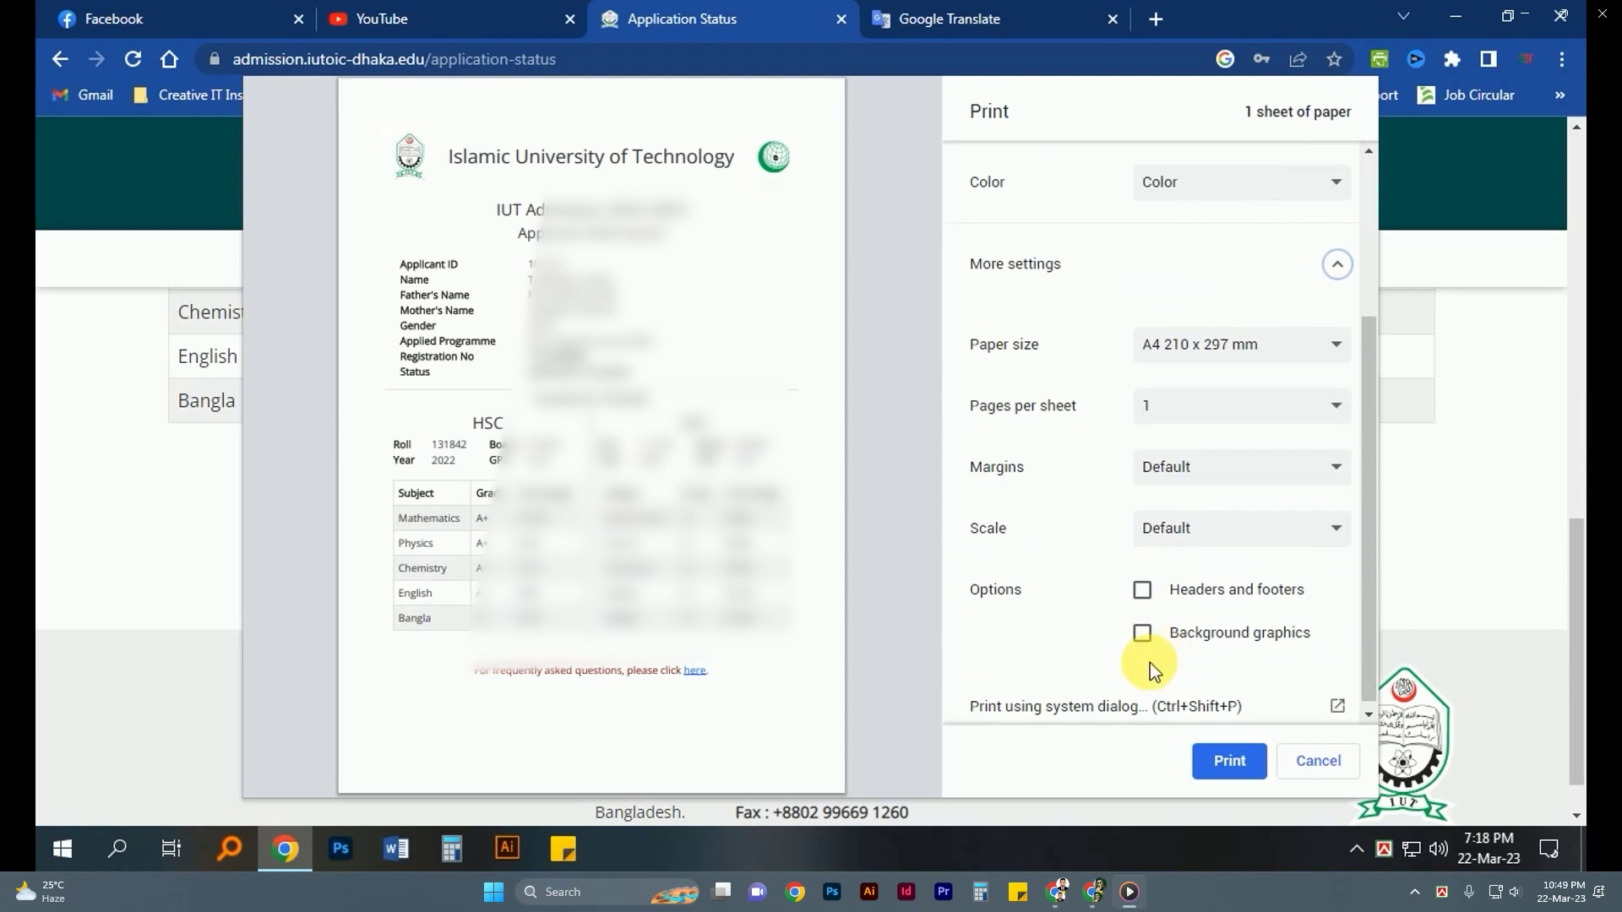
{"action": "left_click", "coordinate": [1228, 762]}
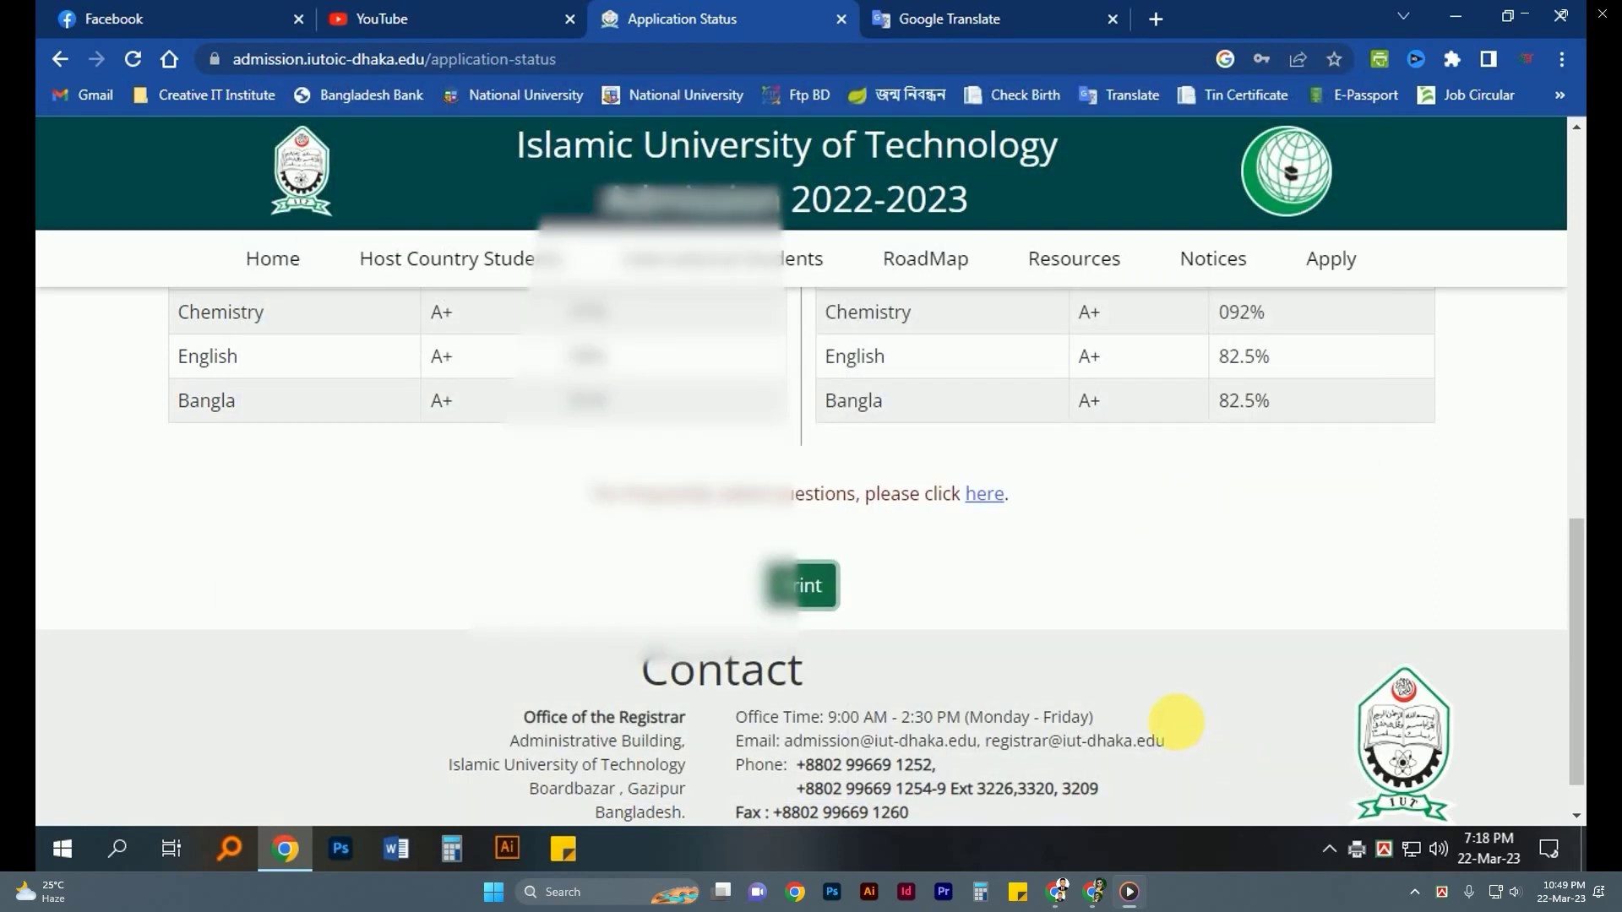
{"action": "scroll", "coordinate": [1104, 623], "scroll_direction": "up", "scroll_amount": 15}
{"action": "scroll", "coordinate": [1106, 622], "scroll_direction": "down", "scroll_amount": 3}
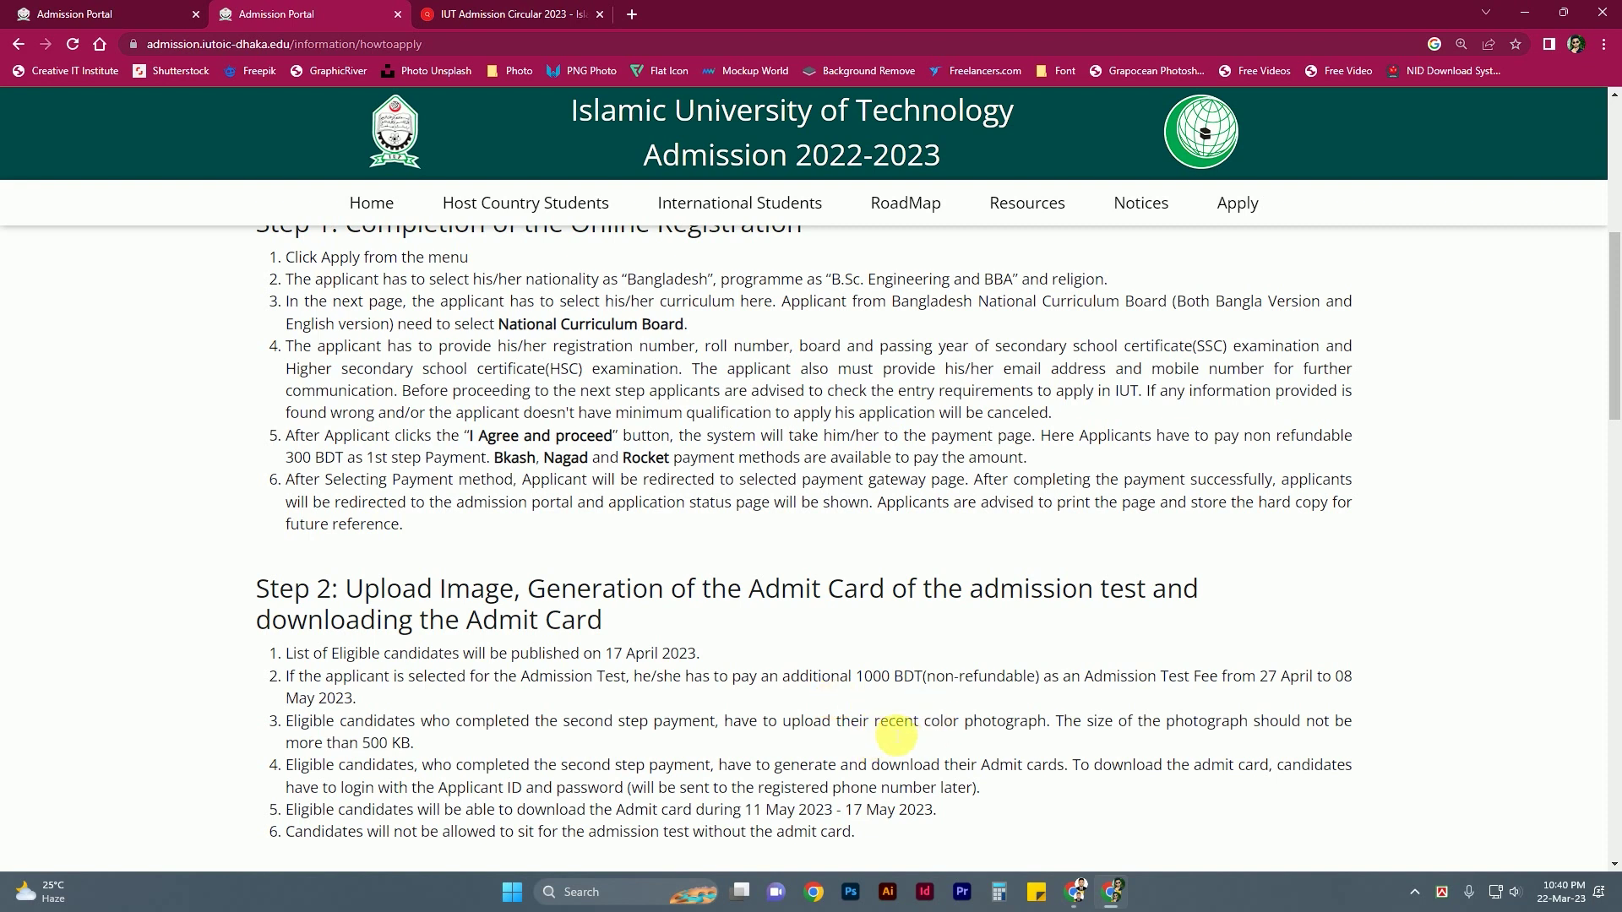
{"action": "scroll", "coordinate": [940, 753], "scroll_direction": "down", "scroll_amount": 1}
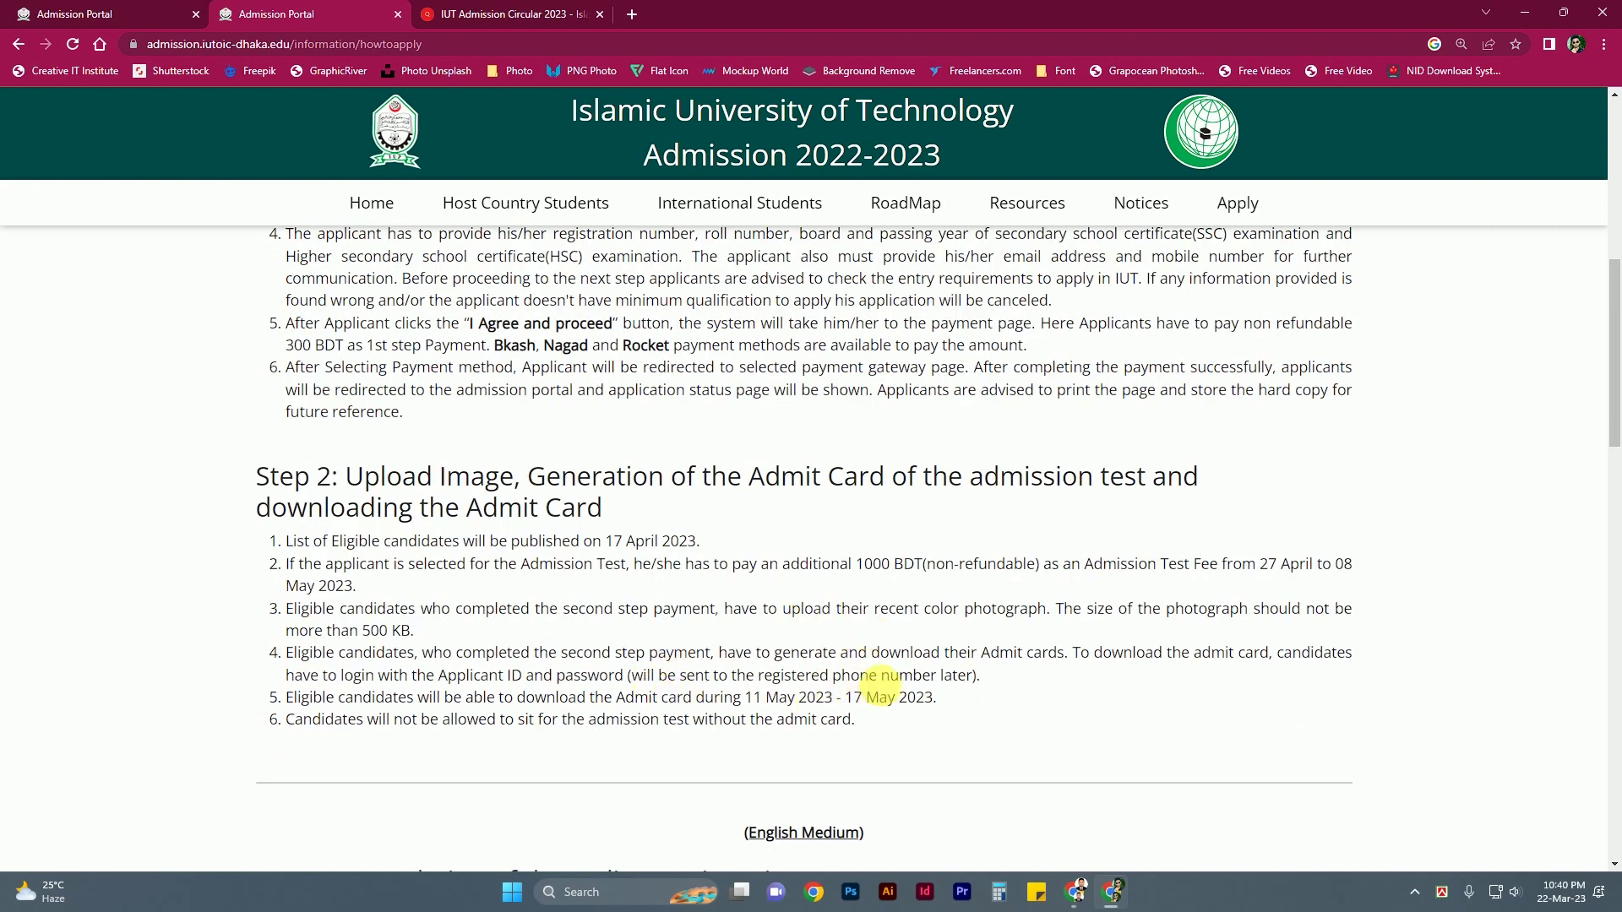